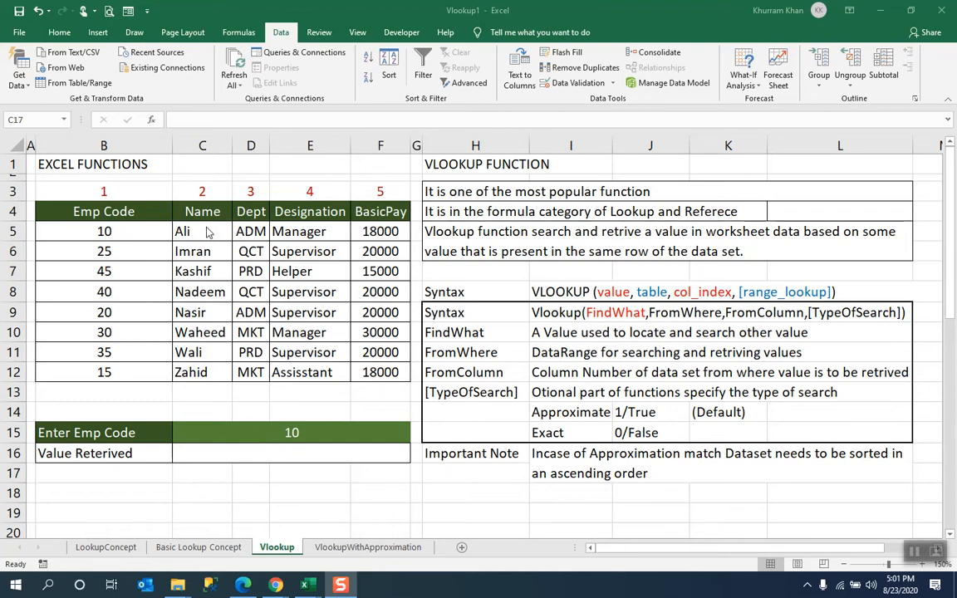
Step: Enter the formula =VLOOKUP(C15,B4:F12,2) in cell C16 to retrieve the employee name for the code in C15
{"action": "left_click", "coordinate": [241, 451]}
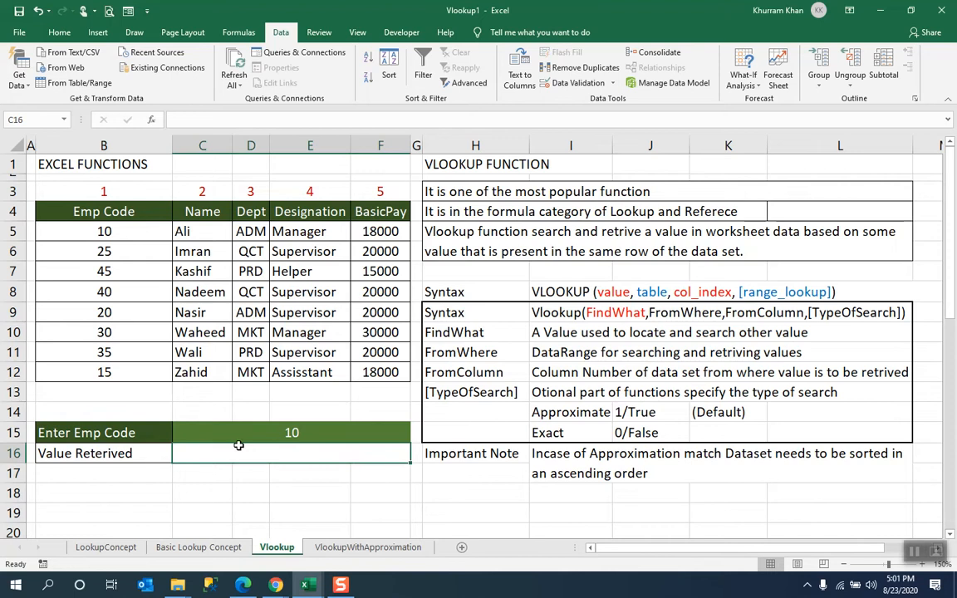
{"action": "type", "text": "="}
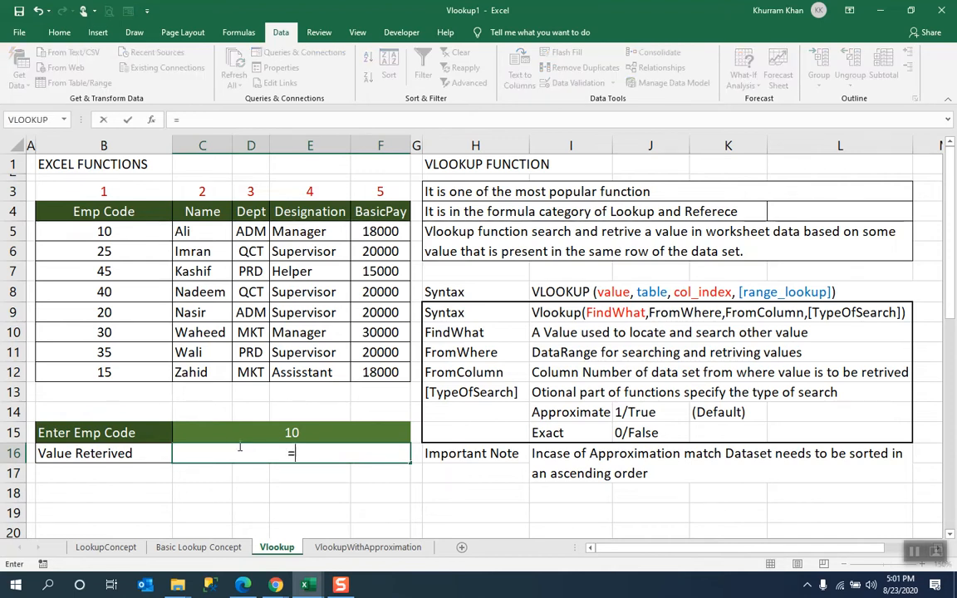
{"action": "type", "text": "vlo"}
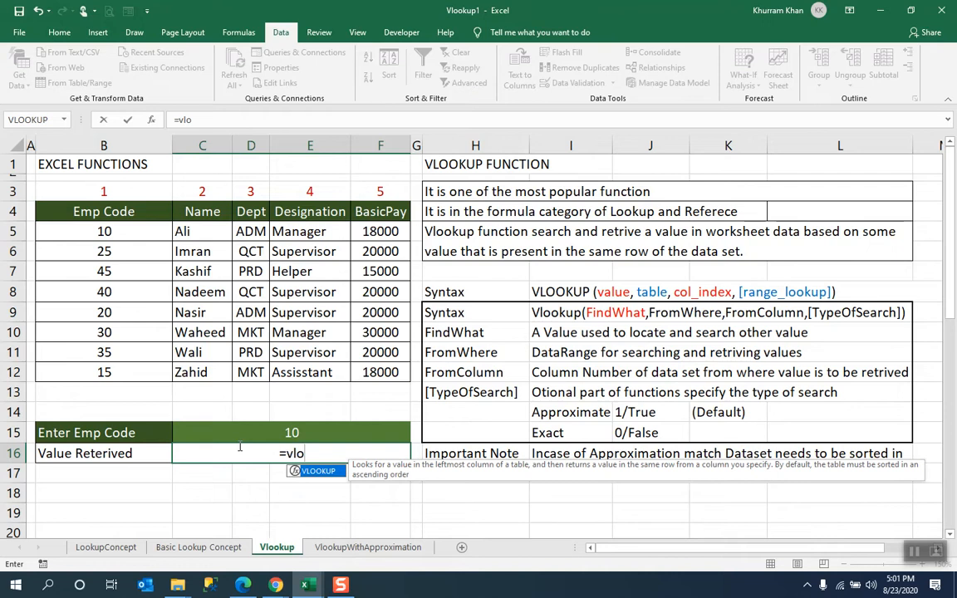
{"action": "key", "text": "Tab"}
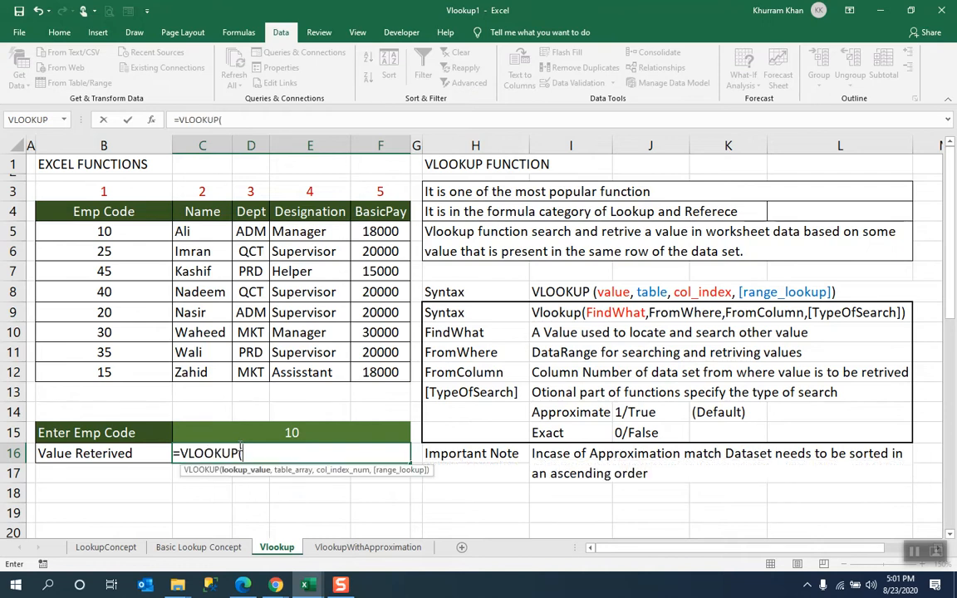
{"action": "left_click", "coordinate": [290, 434]}
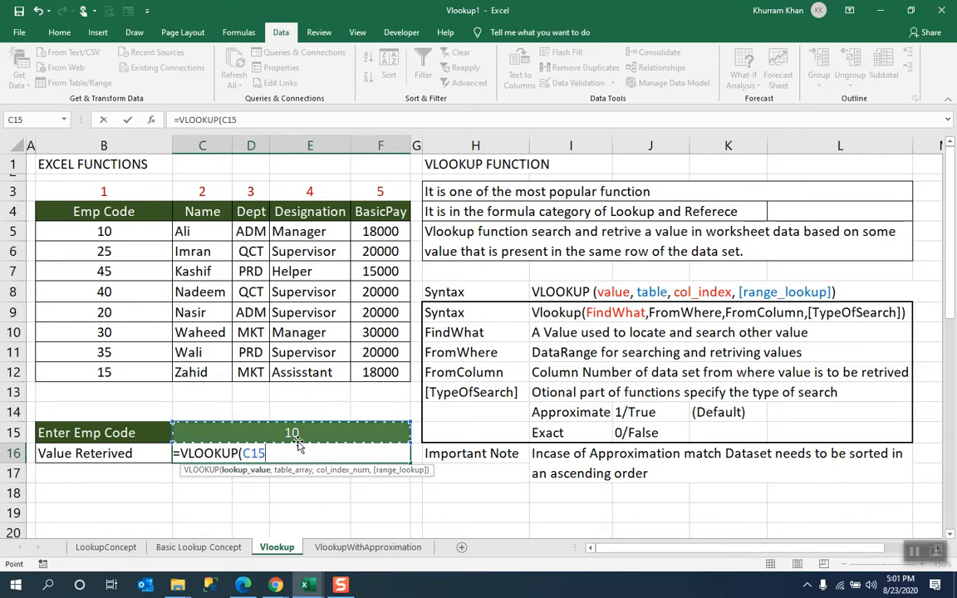
{"action": "type", "text": ","}
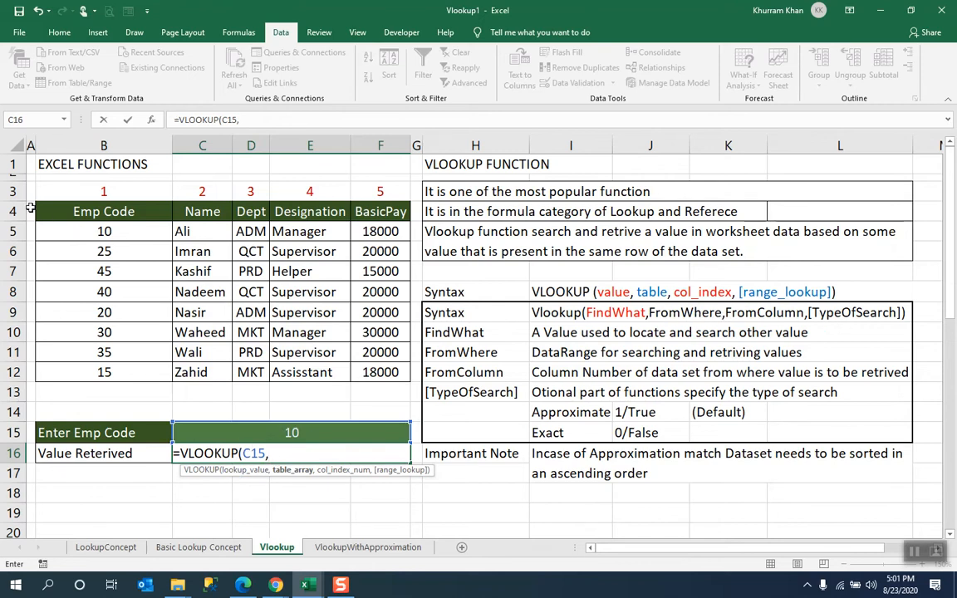
{"action": "left_click_drag", "start_coordinate": [45, 204], "coordinate": [385, 367]}
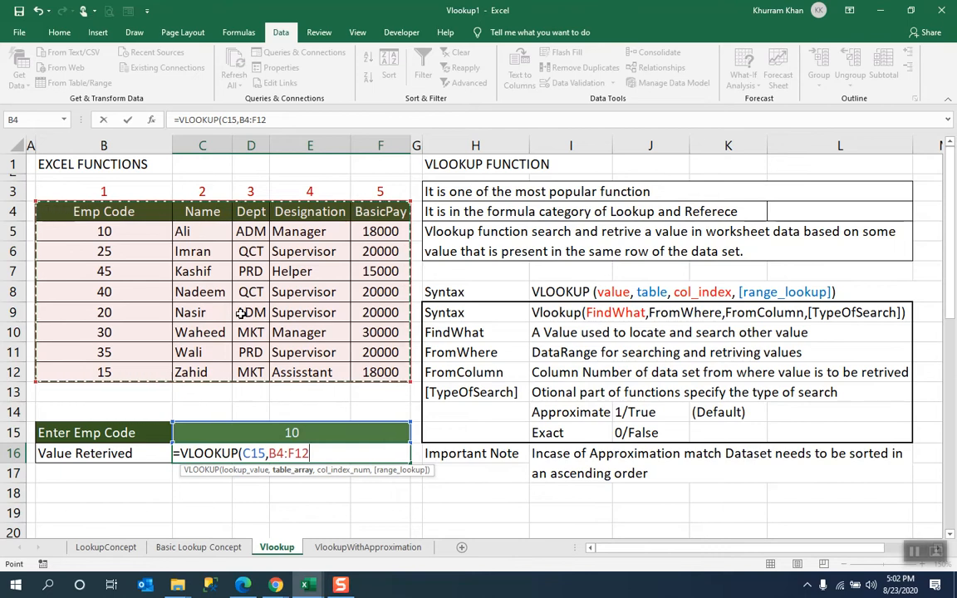
{"action": "type", "text": ","}
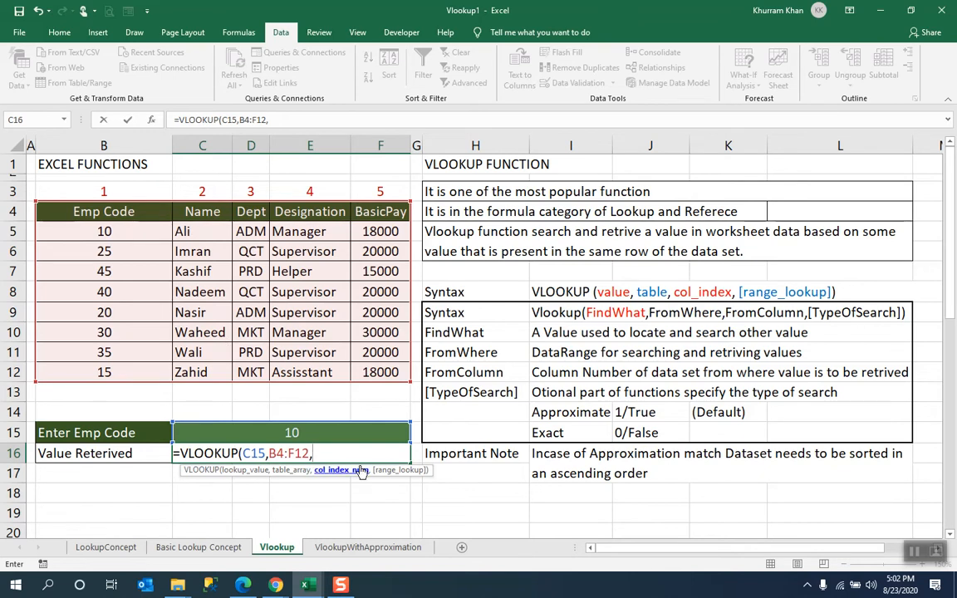
{"action": "type", "text": "2"}
{"action": "type", "text": ",0)"}
{"action": "key", "text": "Return"}
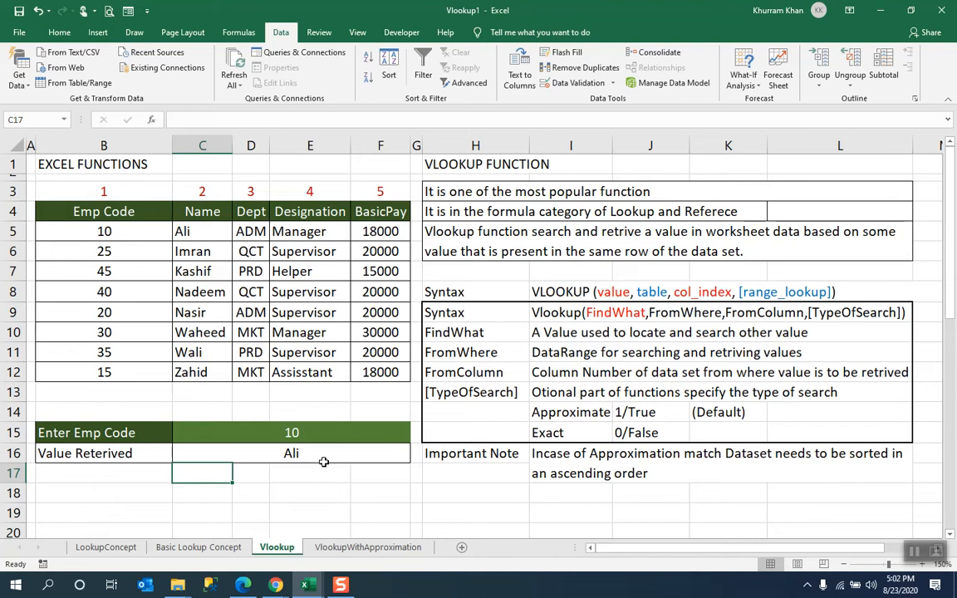
Step: Set the lookup employee code in cell C15 to 25
{"action": "left_click", "coordinate": [269, 435]}
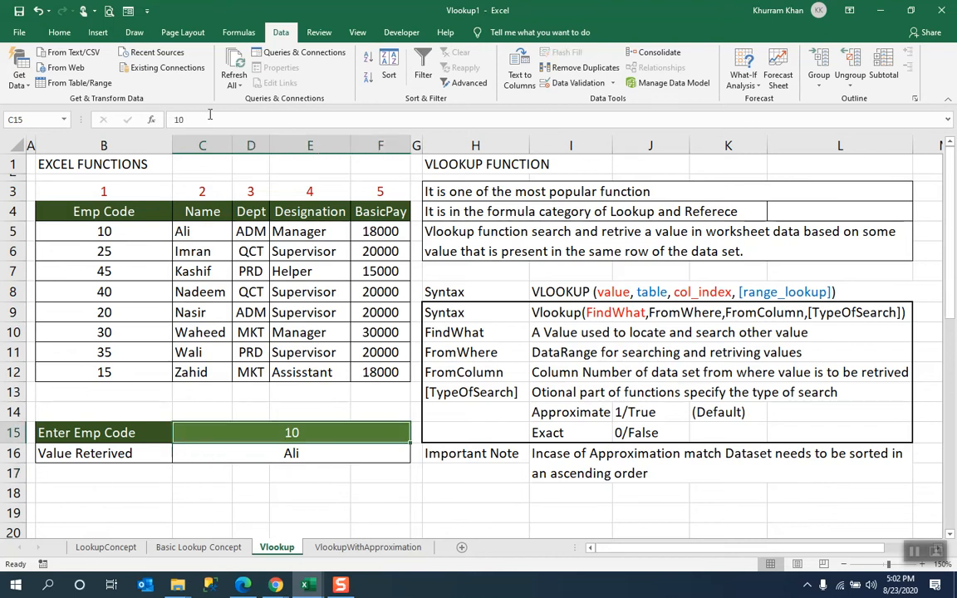
{"action": "type", "text": "2"}
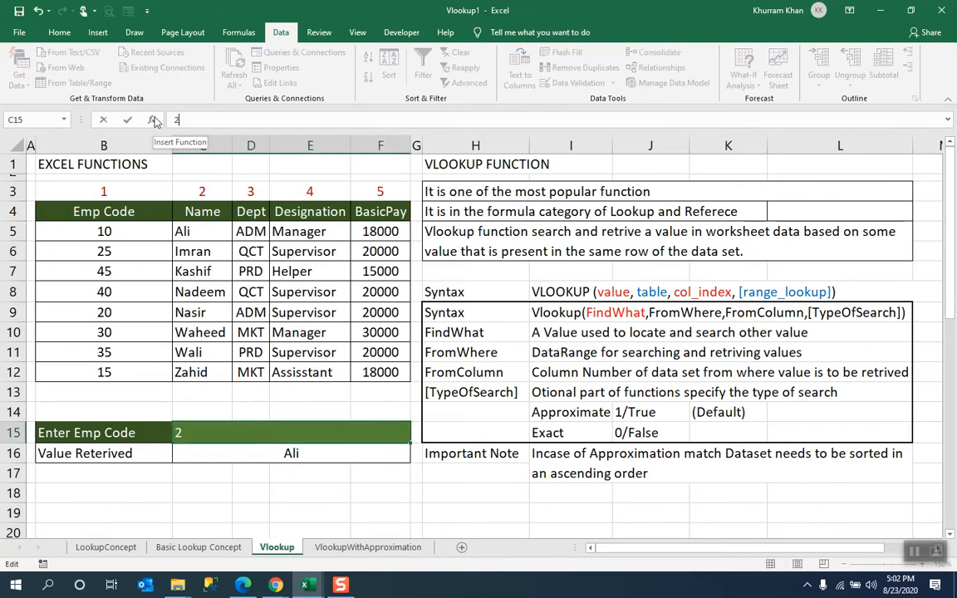
{"action": "type", "text": "5"}
{"action": "key", "text": "Return"}
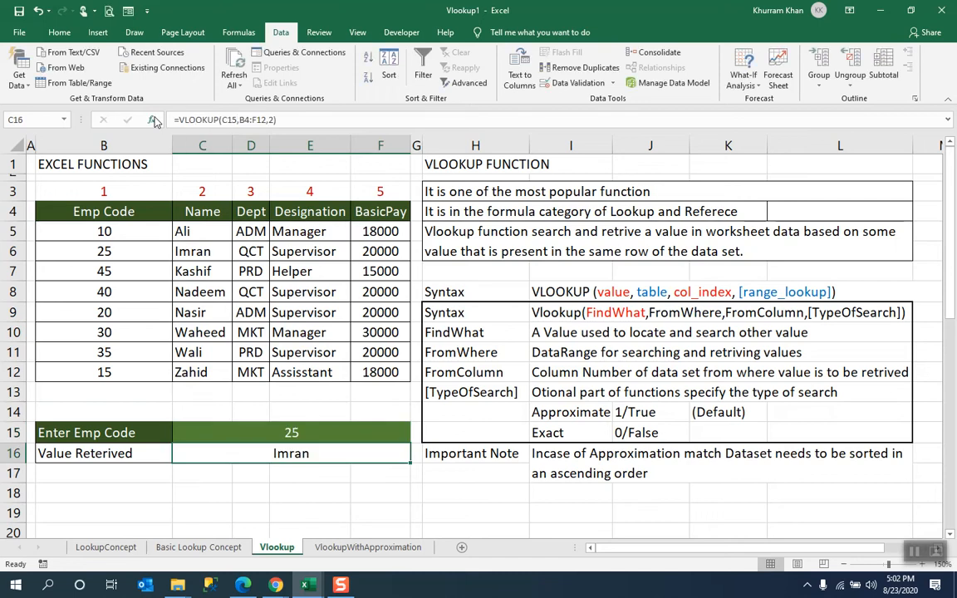
Step: Change the column index of the VLOOKUP formula in C16 to 3 so it retrieves the department
{"action": "double_click", "coordinate": [299, 453]}
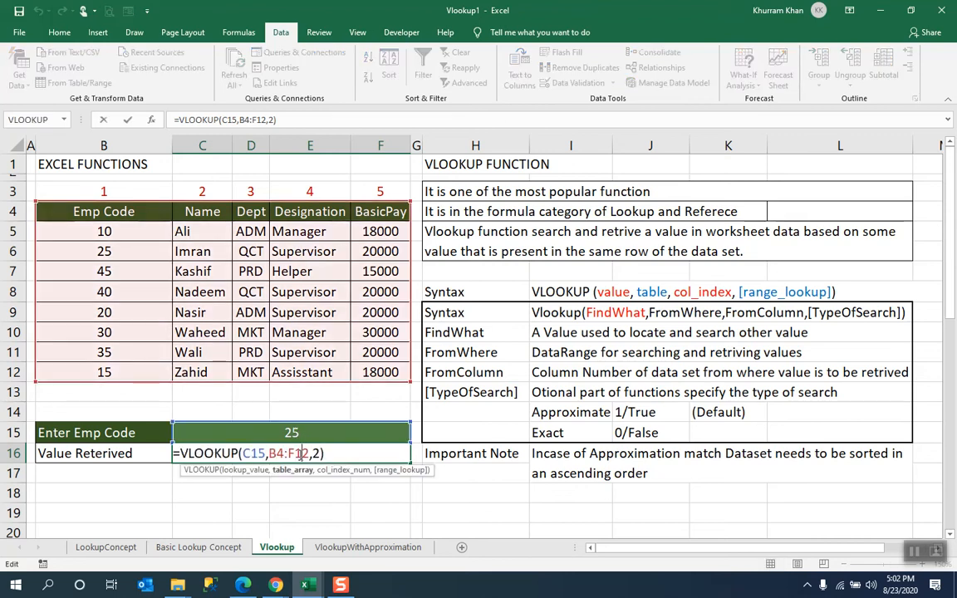
{"action": "left_click", "coordinate": [316, 453]}
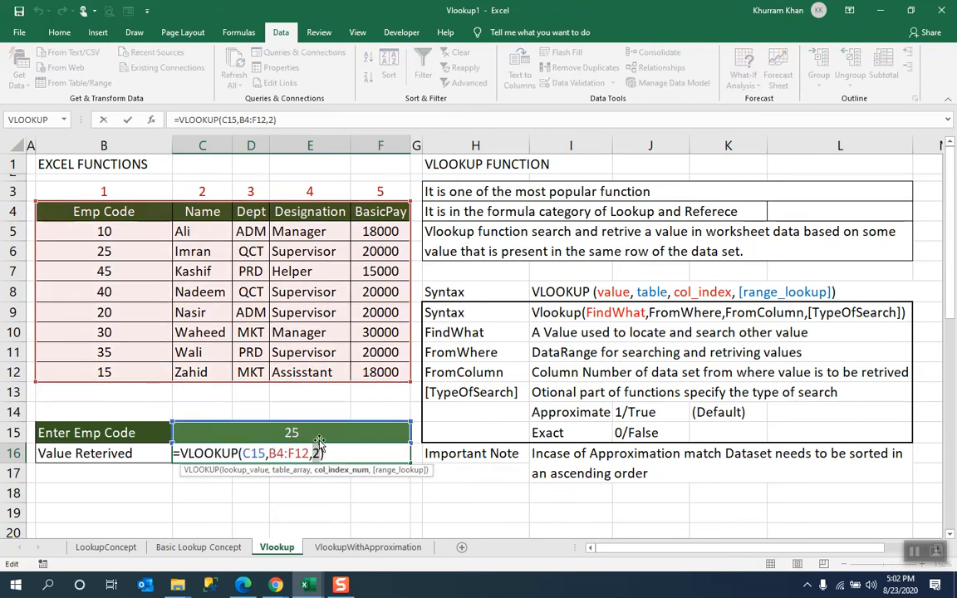
{"action": "type", "text": "3"}
{"action": "key", "text": "Return"}
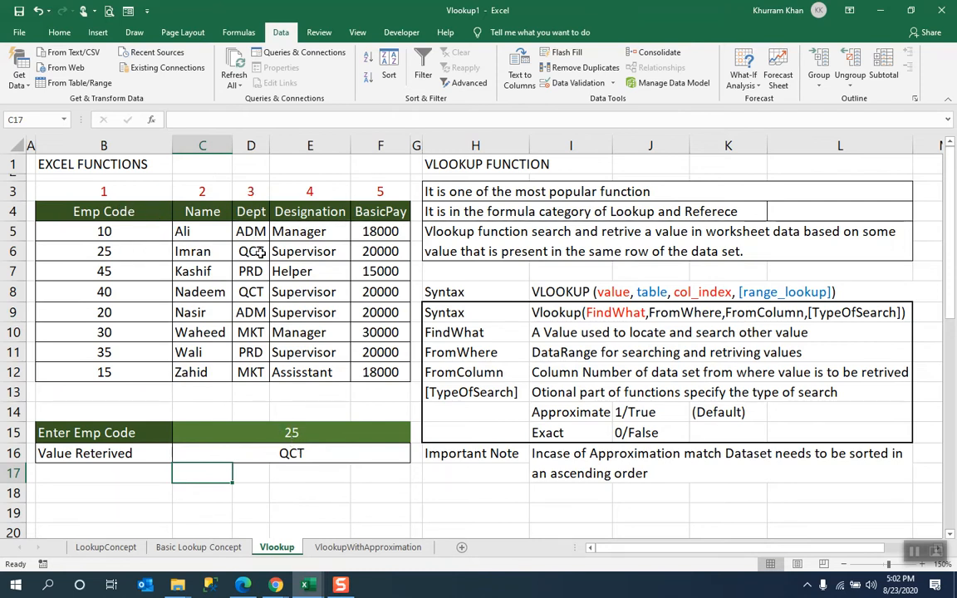
Step: Change the column index of the VLOOKUP formula in C16 to 4 so it retrieves the designation
{"action": "double_click", "coordinate": [299, 454]}
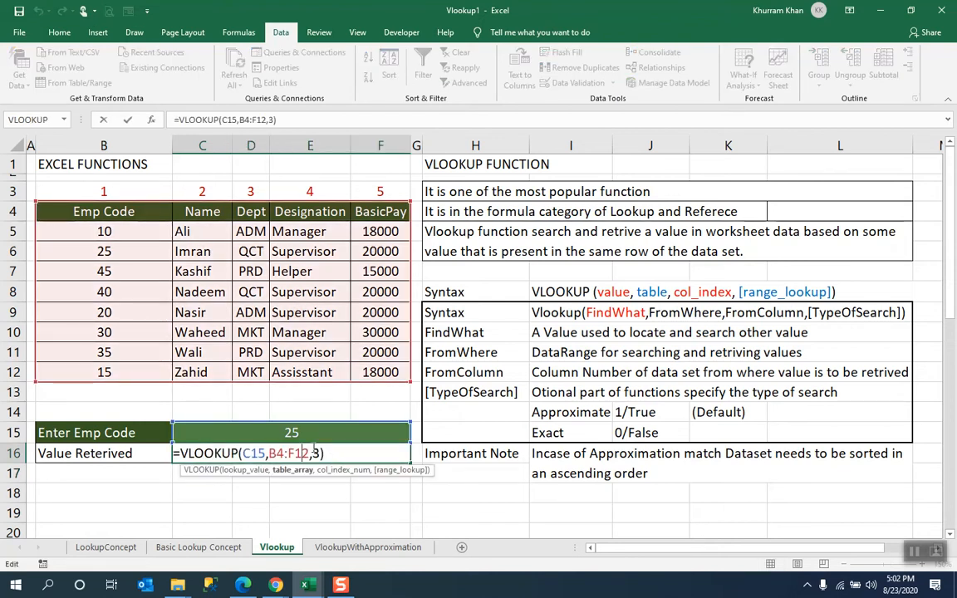
{"action": "double_click", "coordinate": [316, 453]}
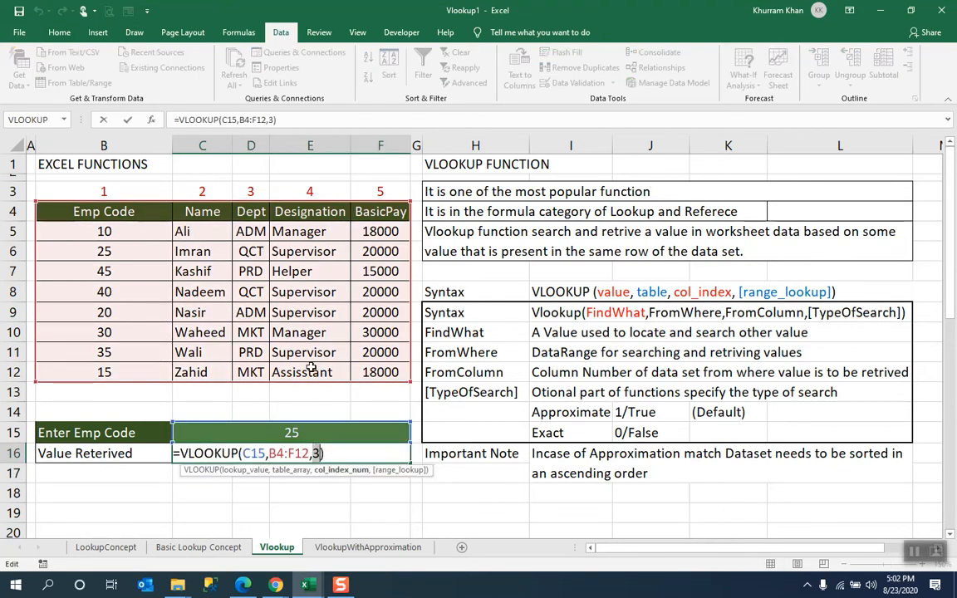
{"action": "type", "text": "4"}
{"action": "key", "text": "Return"}
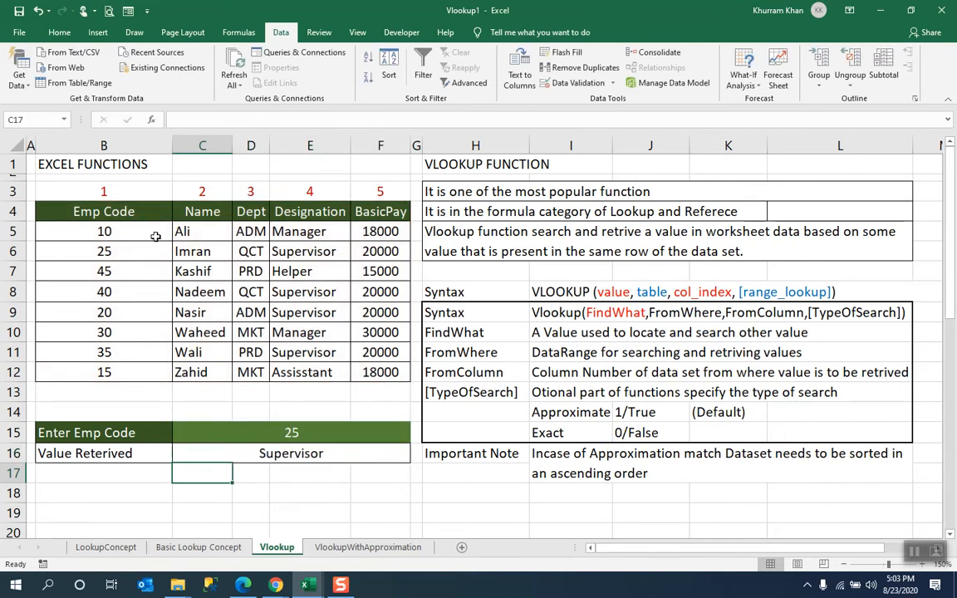
Step: Review the lookup formula in C16 without changing it, and set the employee code in C15 to 15
{"action": "left_click", "coordinate": [921, 559]}
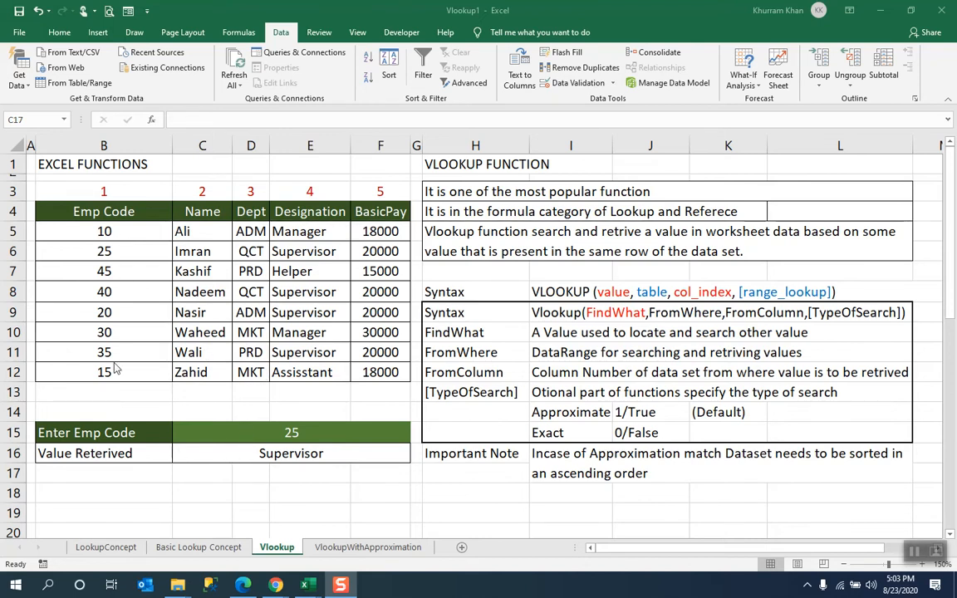
{"action": "left_click", "coordinate": [278, 453]}
{"action": "double_click", "coordinate": [282, 454]}
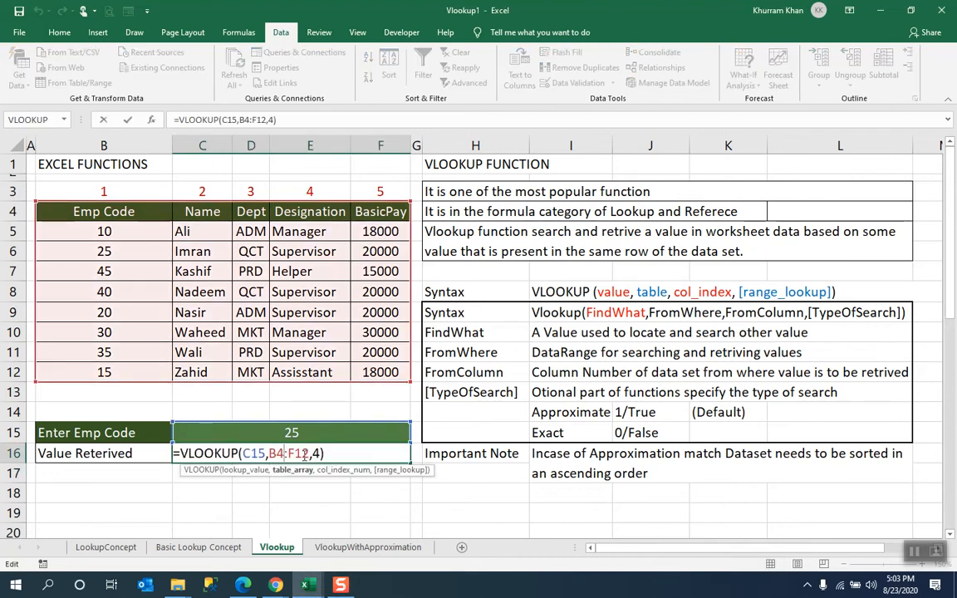
{"action": "left_click", "coordinate": [297, 432]}
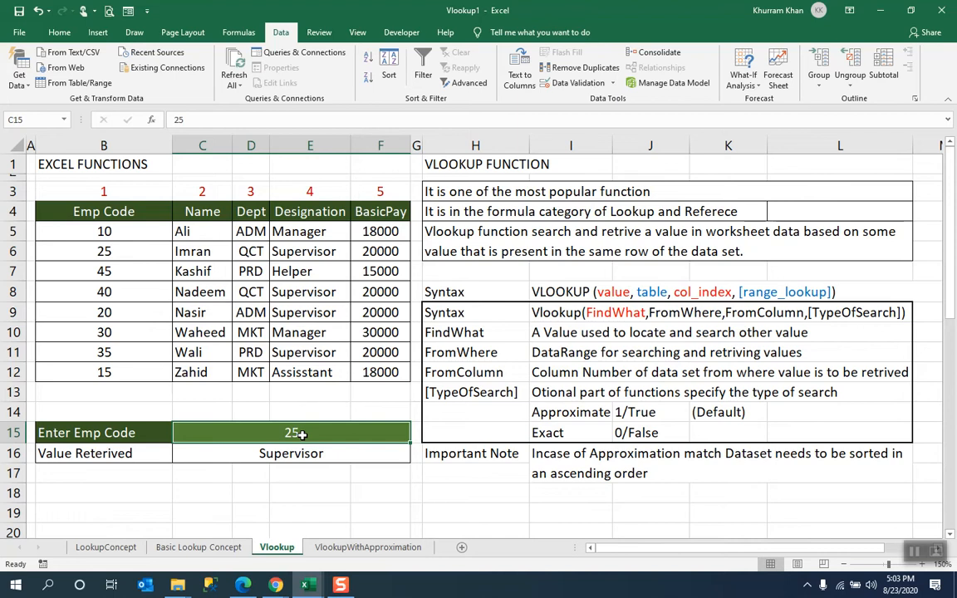
{"action": "type", "text": "15"}
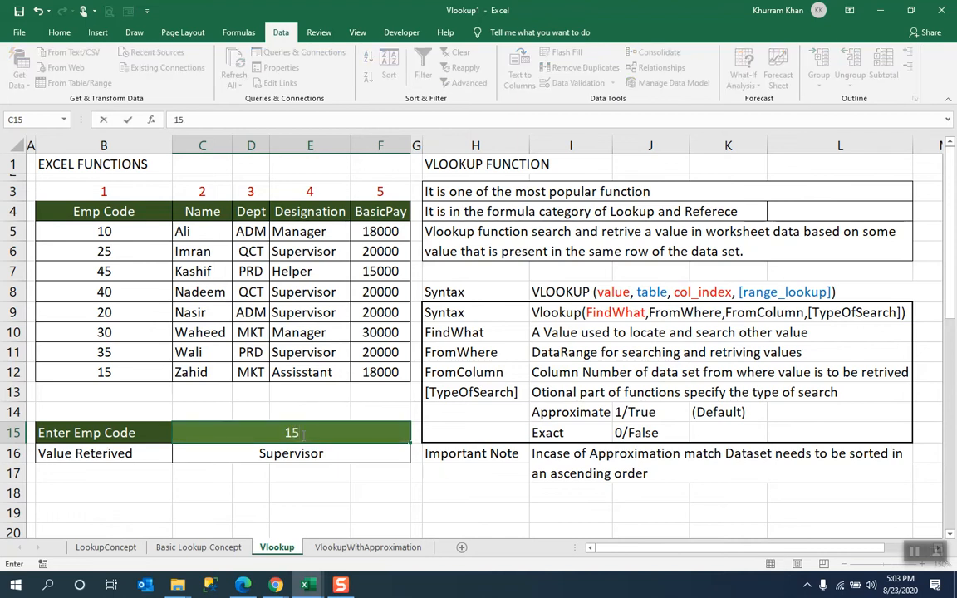
{"action": "key", "text": "Return"}
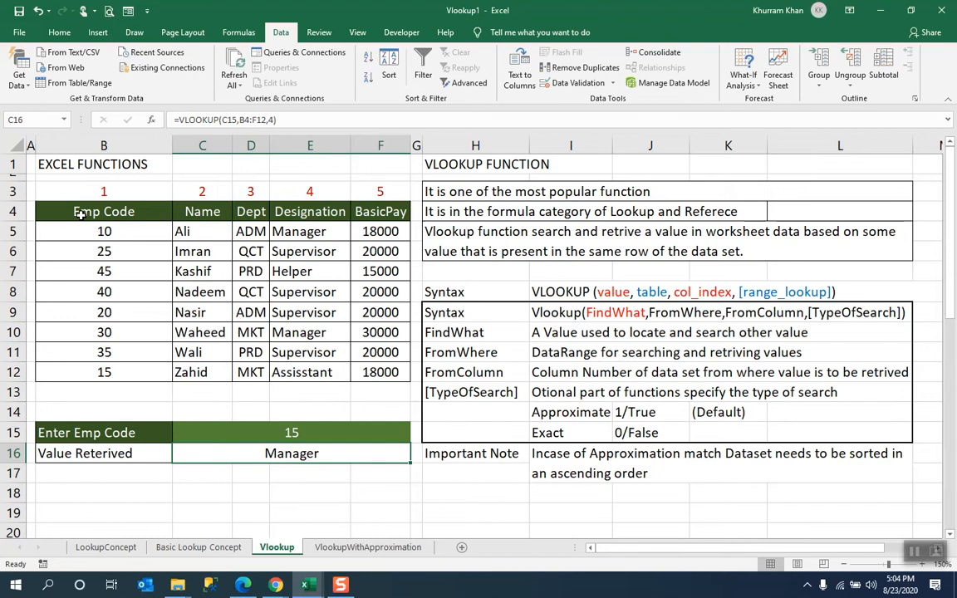
Step: Sort the employee table B4:F12 by Emp Code, smallest to largest
{"action": "left_click_drag", "start_coordinate": [81, 215], "coordinate": [394, 376]}
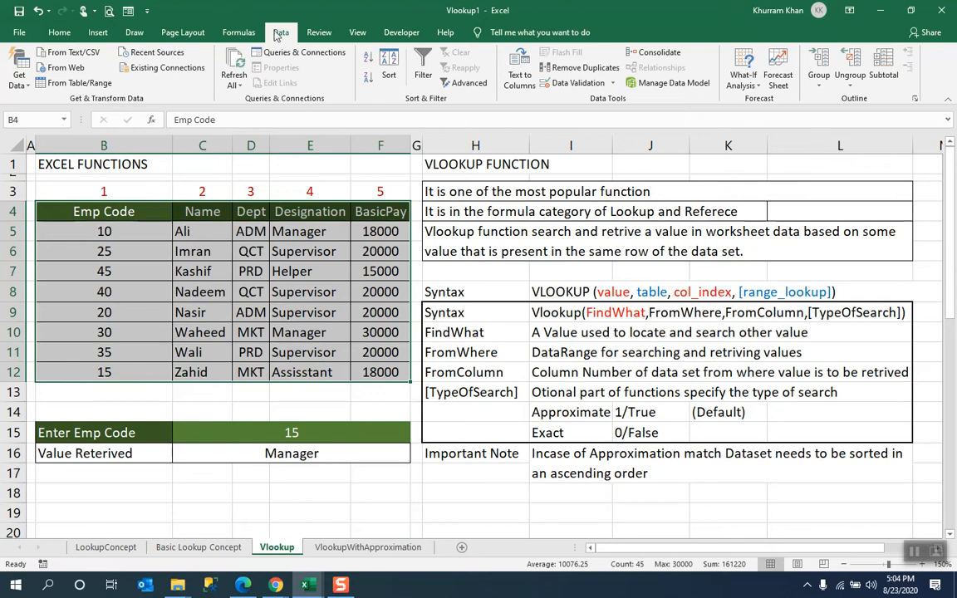
{"action": "left_click", "coordinate": [394, 78]}
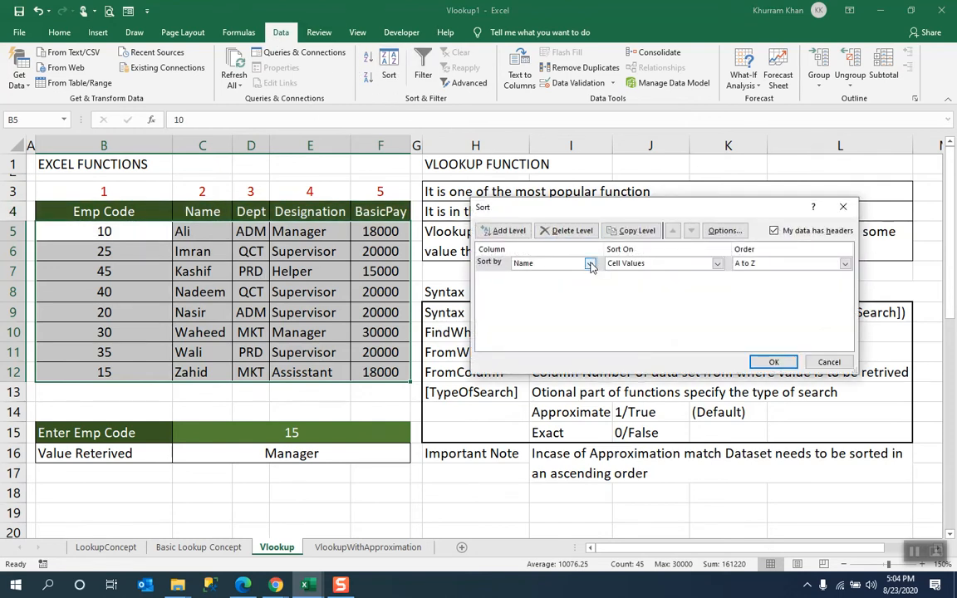
{"action": "left_click", "coordinate": [591, 265]}
{"action": "left_click", "coordinate": [569, 274]}
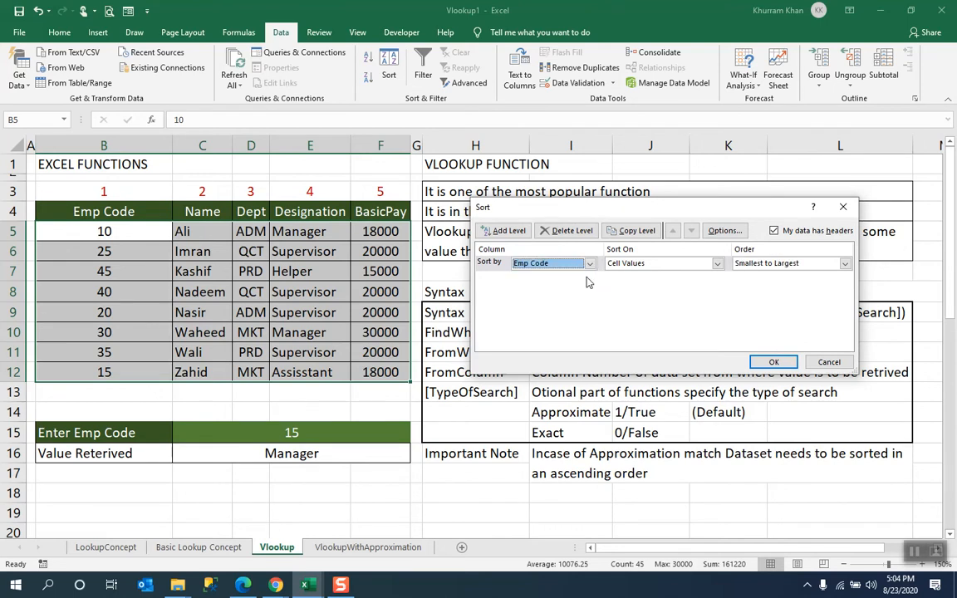
{"action": "left_click", "coordinate": [780, 362]}
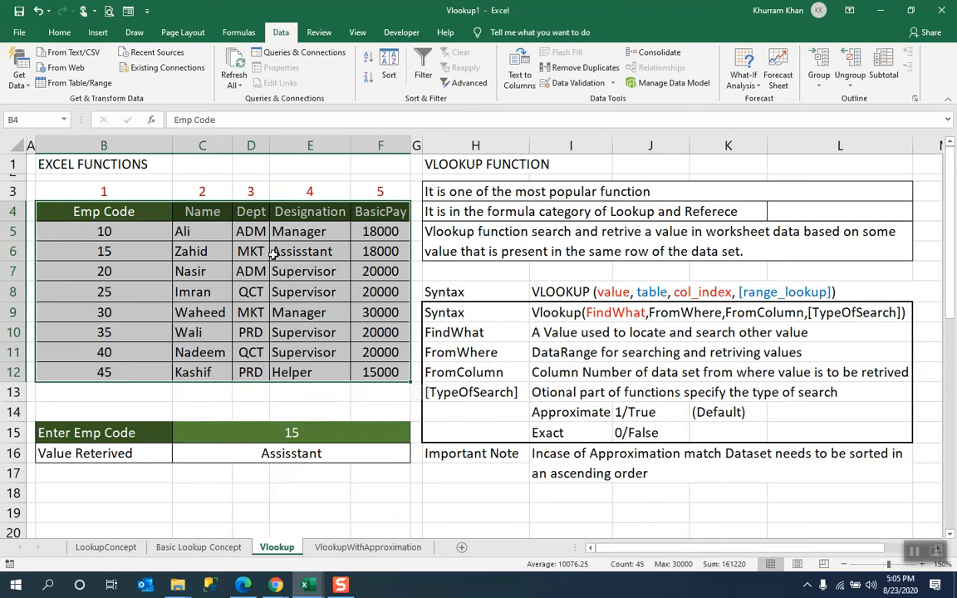
Step: Test the lookup on the sorted table by setting the employee code in C15 to 10
{"action": "left_click", "coordinate": [320, 425]}
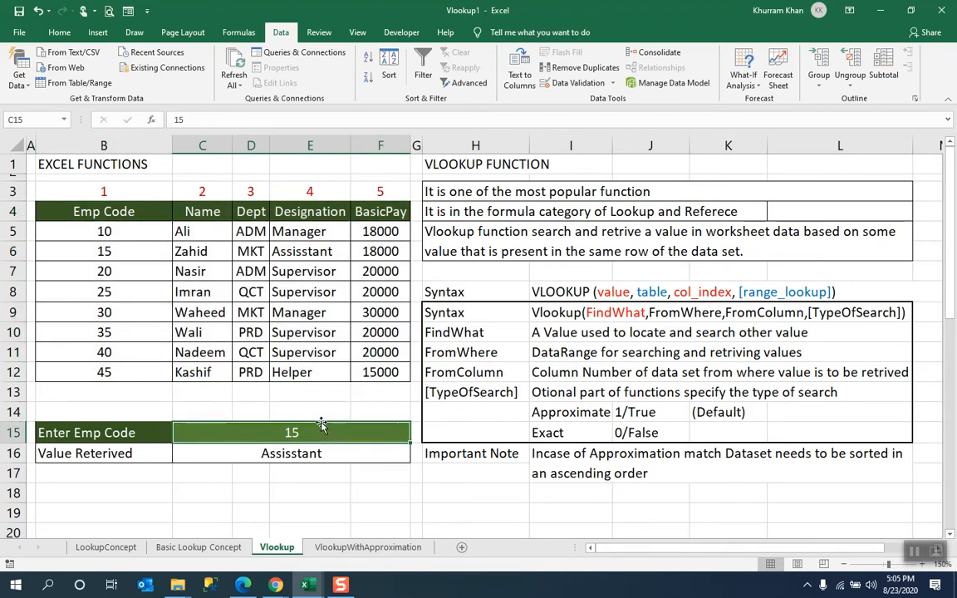
{"action": "type", "text": "1"}
{"action": "key", "text": "Return"}
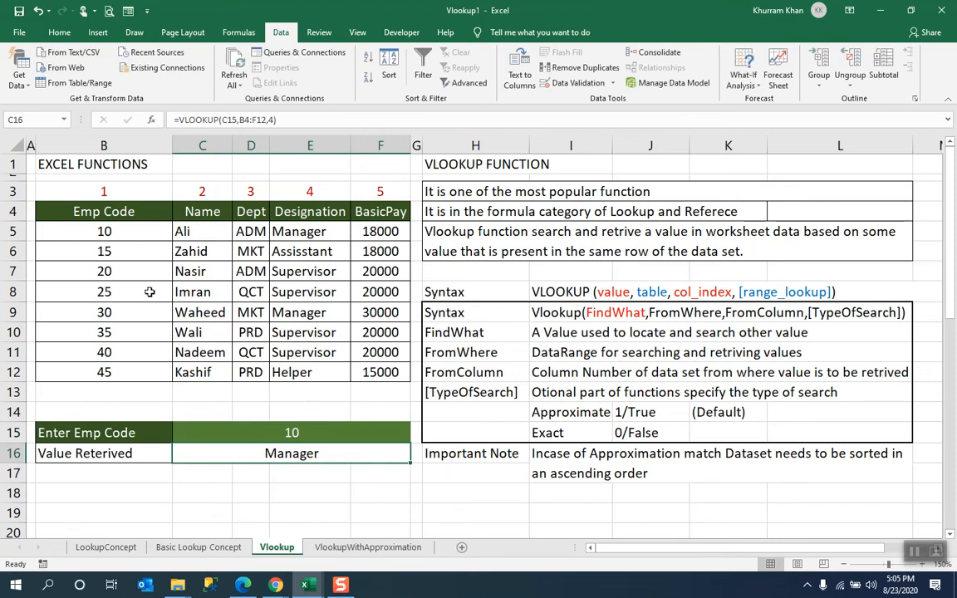
Step: Set the employee code in C15 to 40 to look up that employee's designation
{"action": "left_click", "coordinate": [240, 433]}
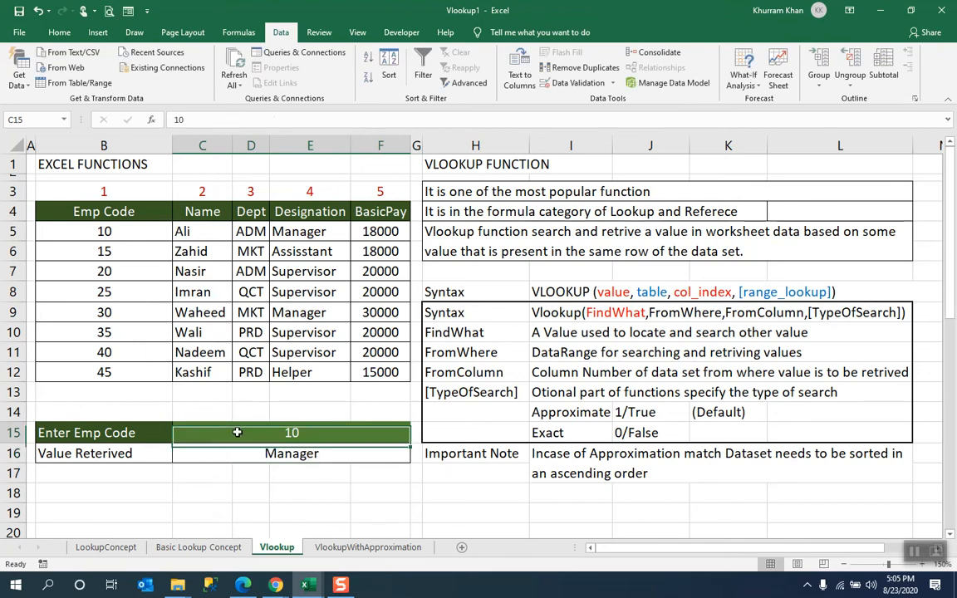
{"action": "type", "text": "4"}
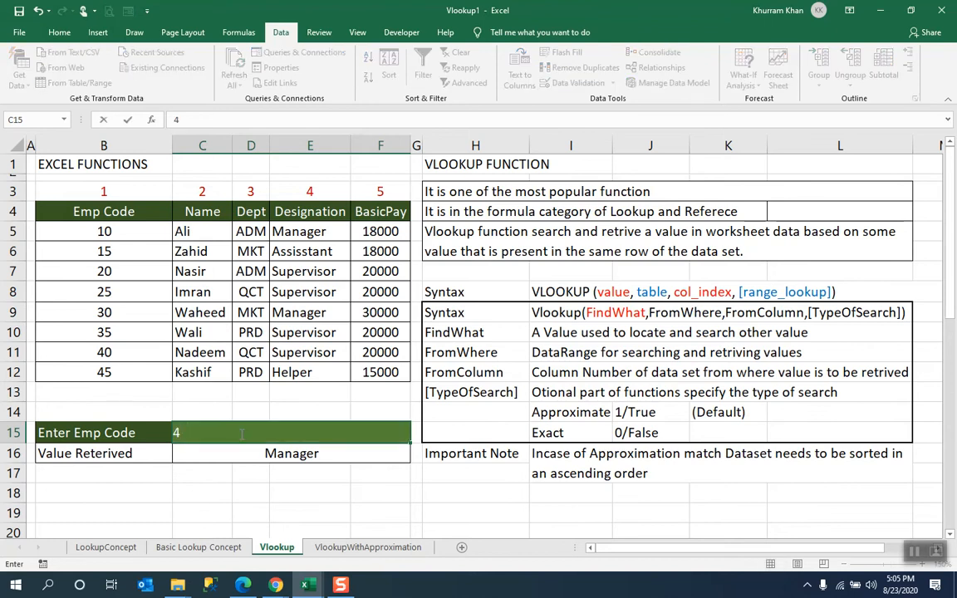
{"action": "key", "text": "Return"}
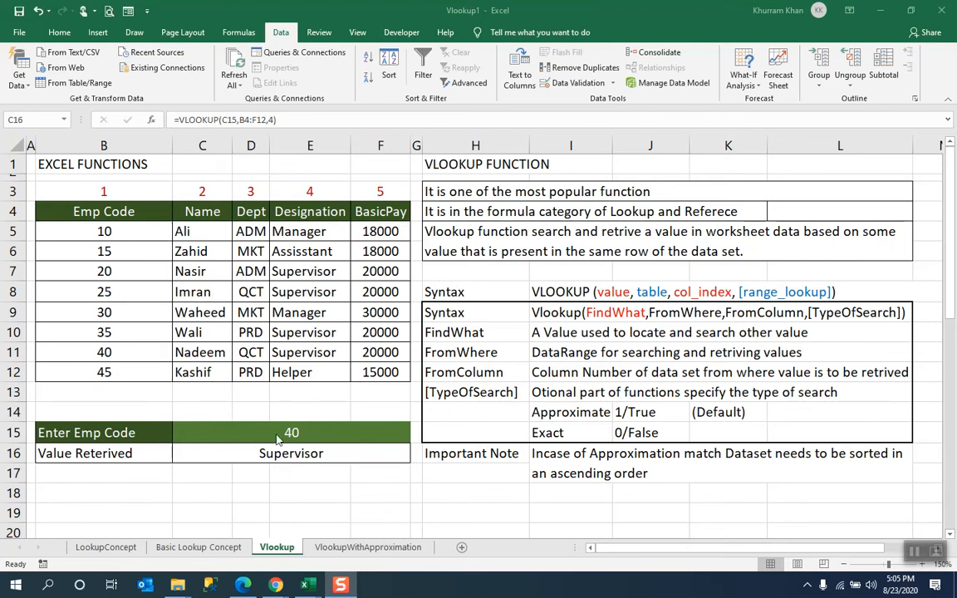
Step: Add FALSE as the fourth argument of the VLOOKUP formula in C16 to require an exact match
{"action": "double_click", "coordinate": [263, 454]}
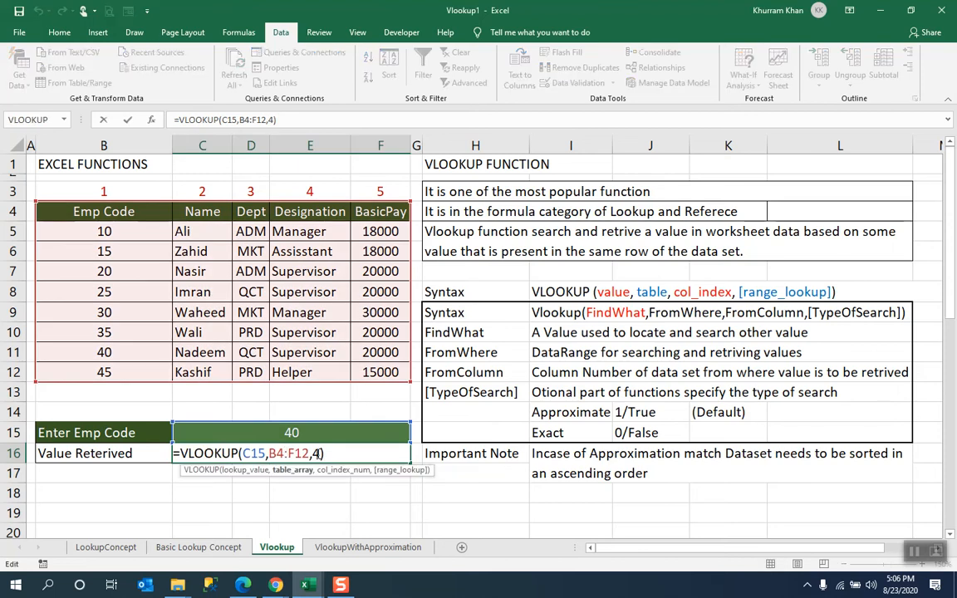
{"action": "left_click", "coordinate": [320, 454]}
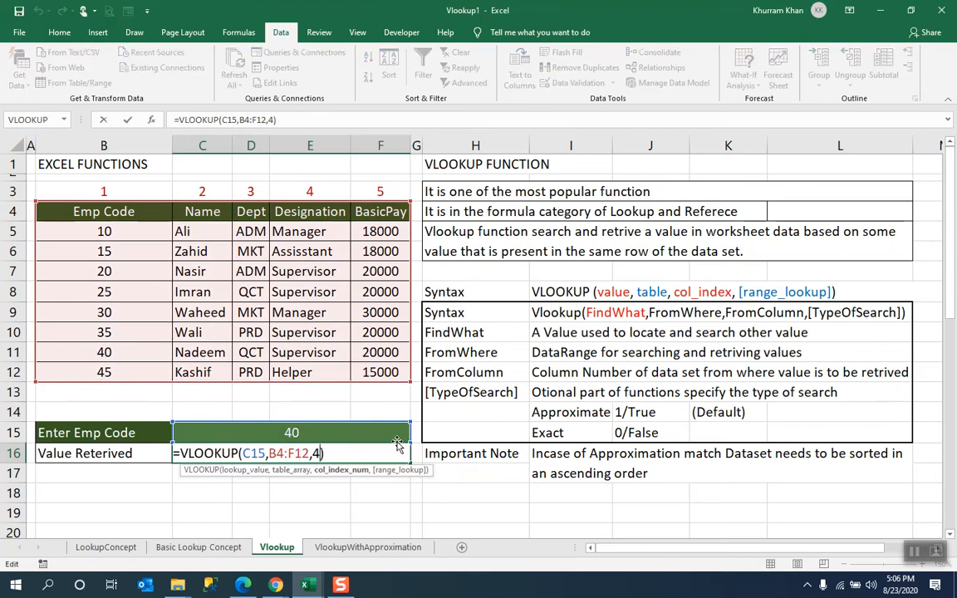
{"action": "type", "text": ",fa"}
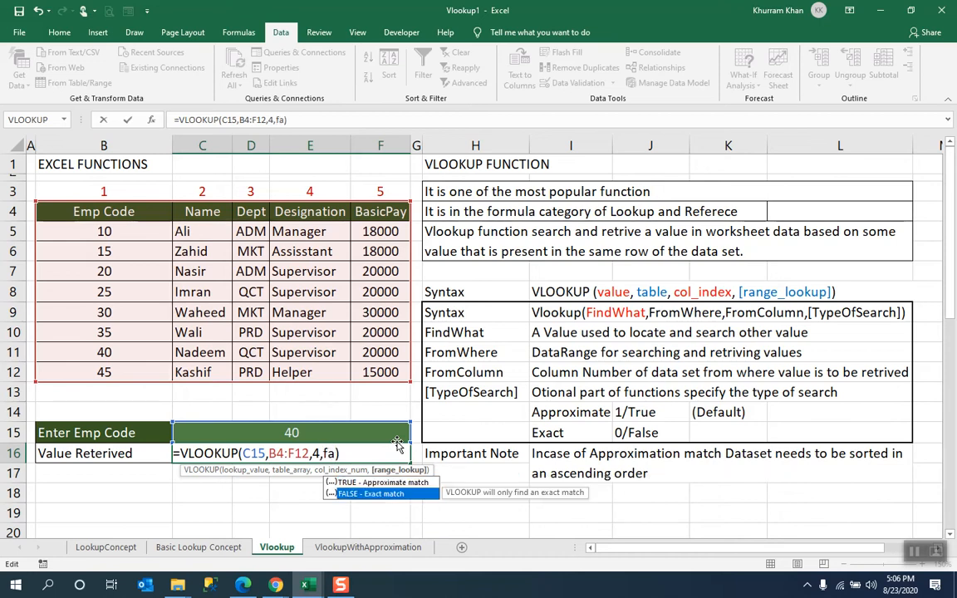
{"action": "key", "text": "Tab"}
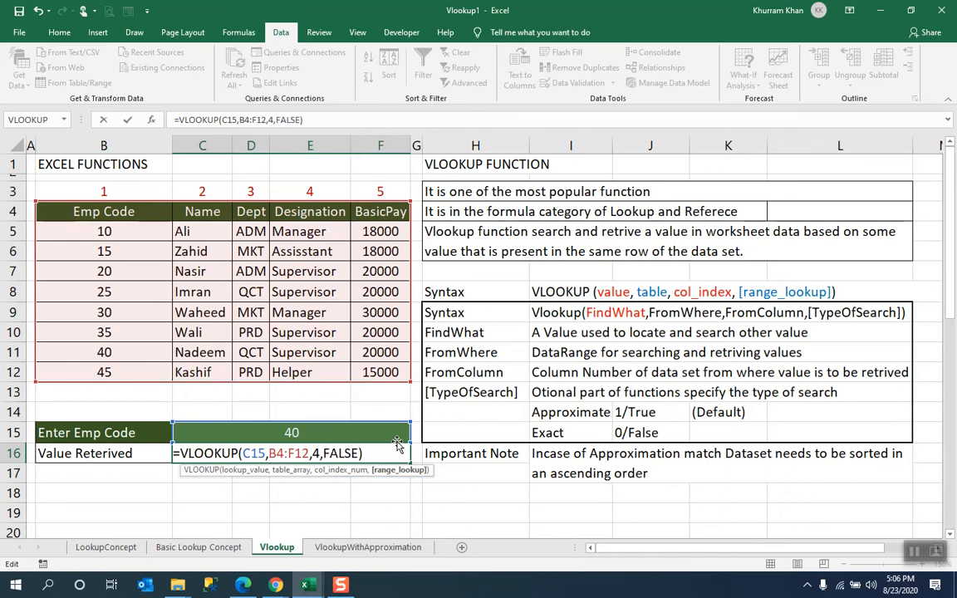
{"action": "key", "text": "Return"}
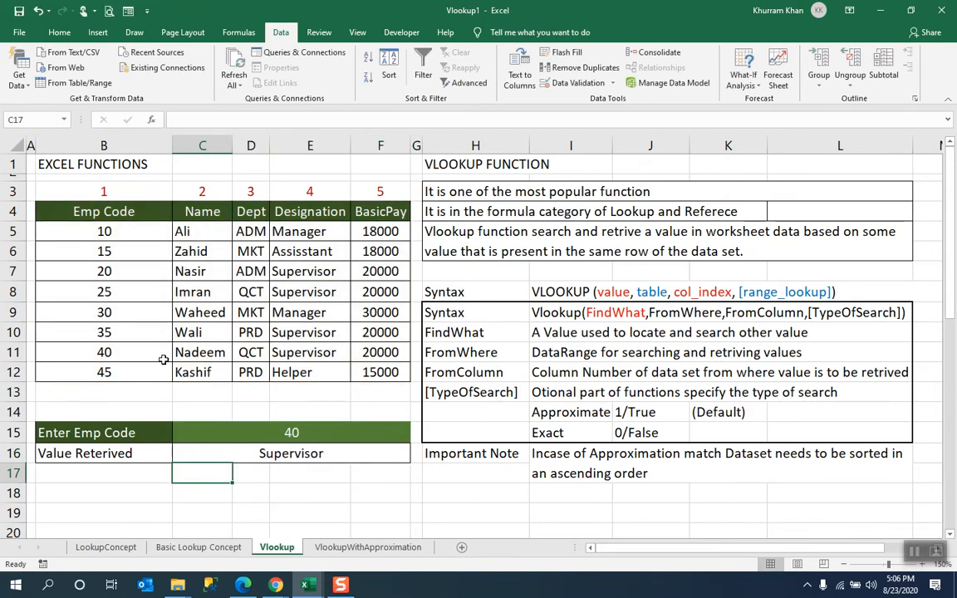
{"action": "left_click", "coordinate": [272, 453]}
{"action": "double_click", "coordinate": [272, 452]}
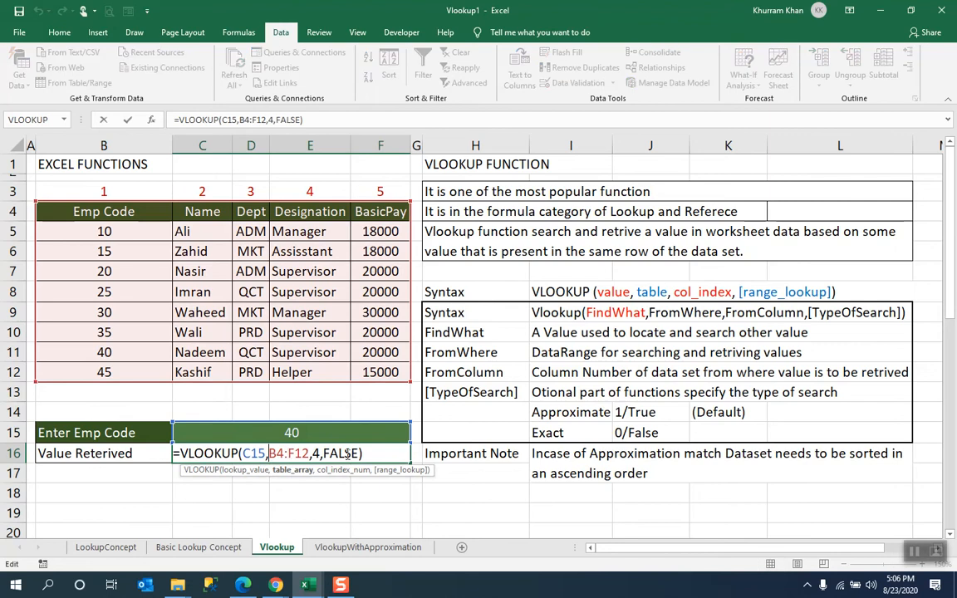
{"action": "left_click", "coordinate": [317, 433]}
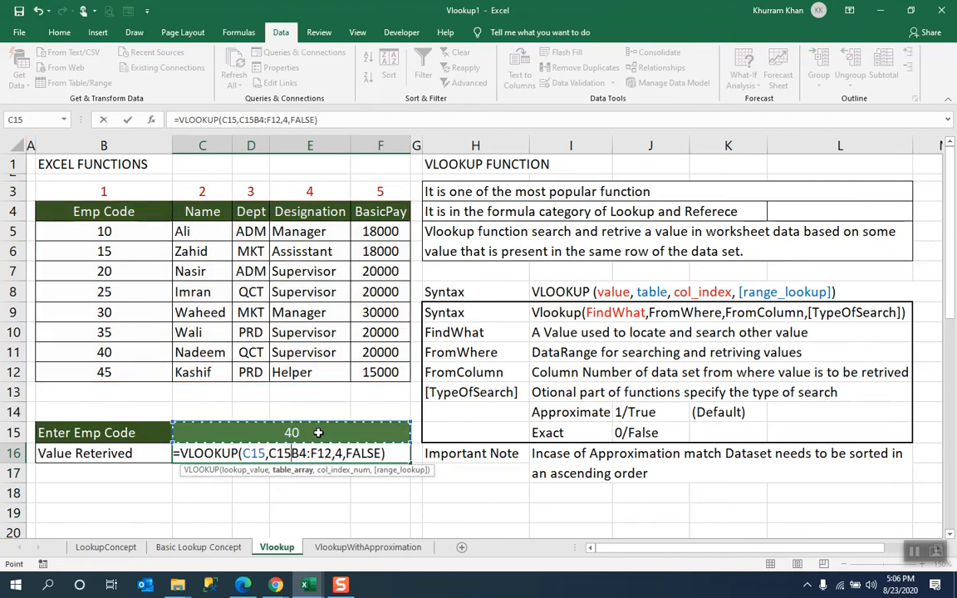
{"action": "key", "text": "Escape"}
{"action": "key", "text": "Escape"}
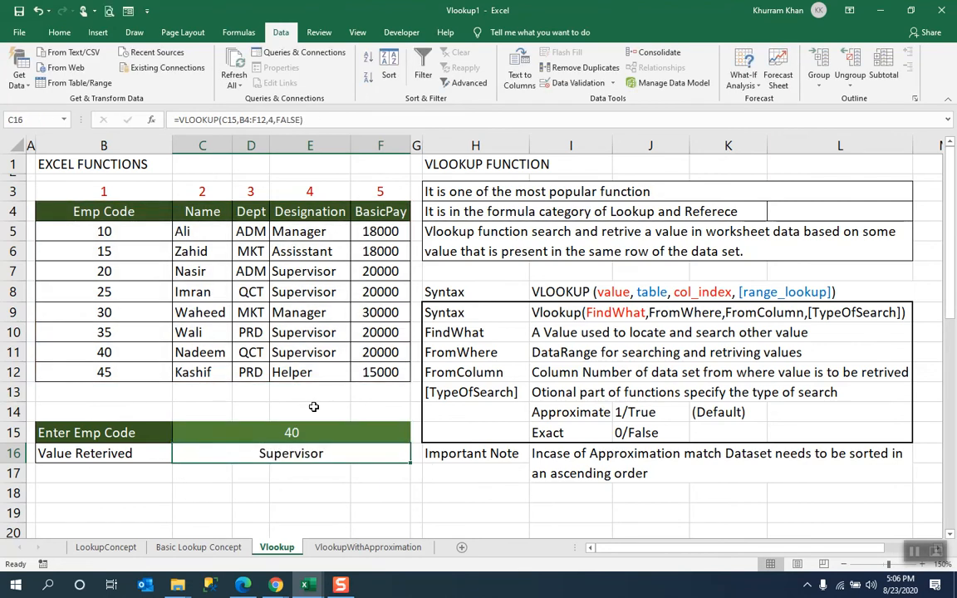
Step: Test the exact-match lookup with an unlisted employee code by setting C15 to 23
{"action": "left_click", "coordinate": [312, 431]}
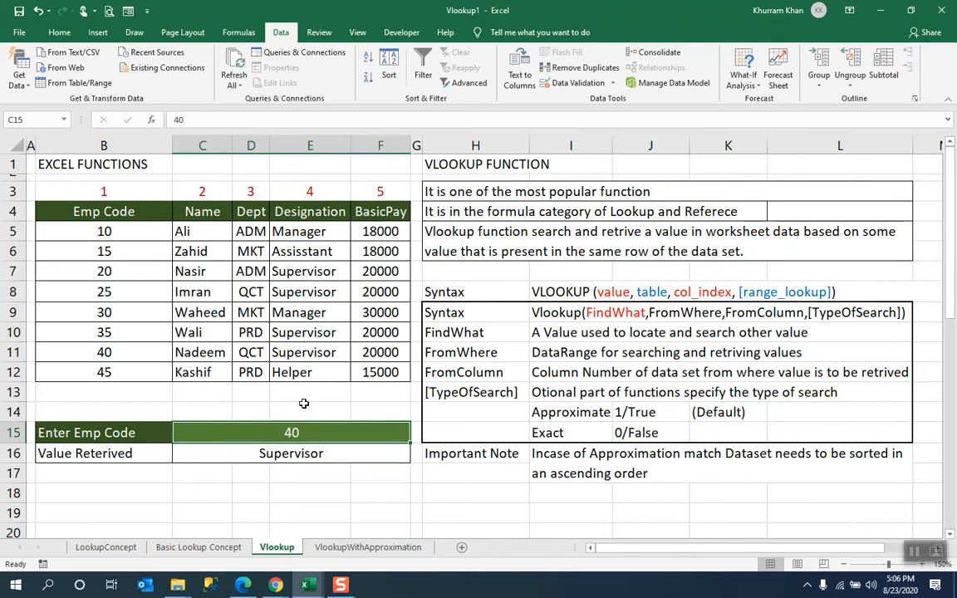
{"action": "type", "text": "23"}
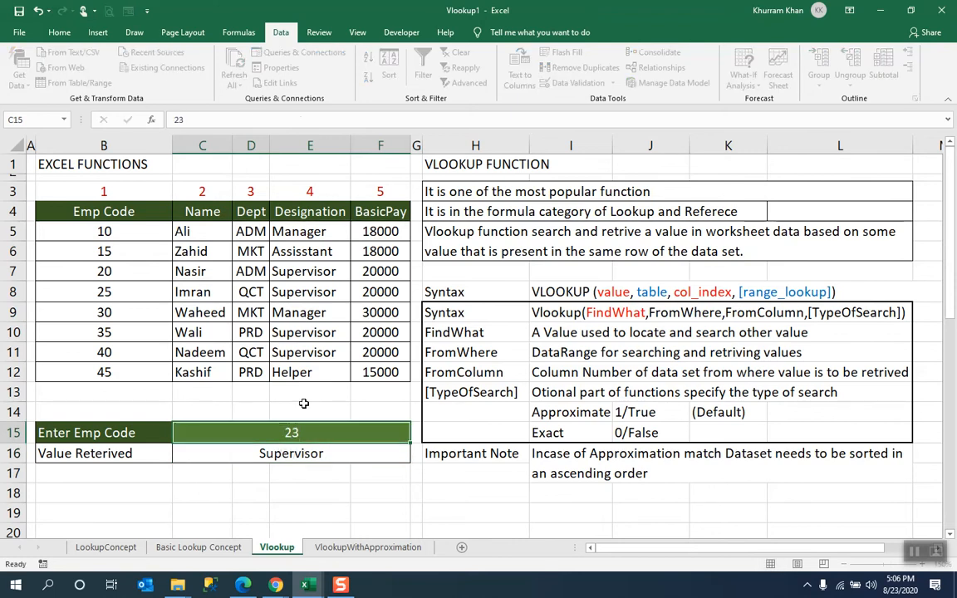
{"action": "key", "text": "Return"}
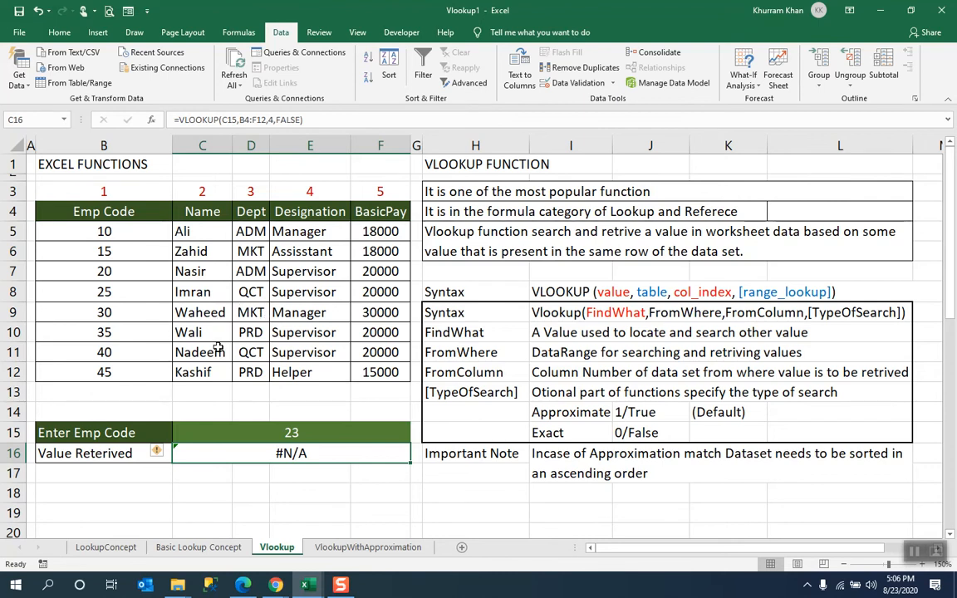
Step: Remove the FALSE argument from the formula in C16 to restore approximate matching, and recheck the formula
{"action": "double_click", "coordinate": [291, 453]}
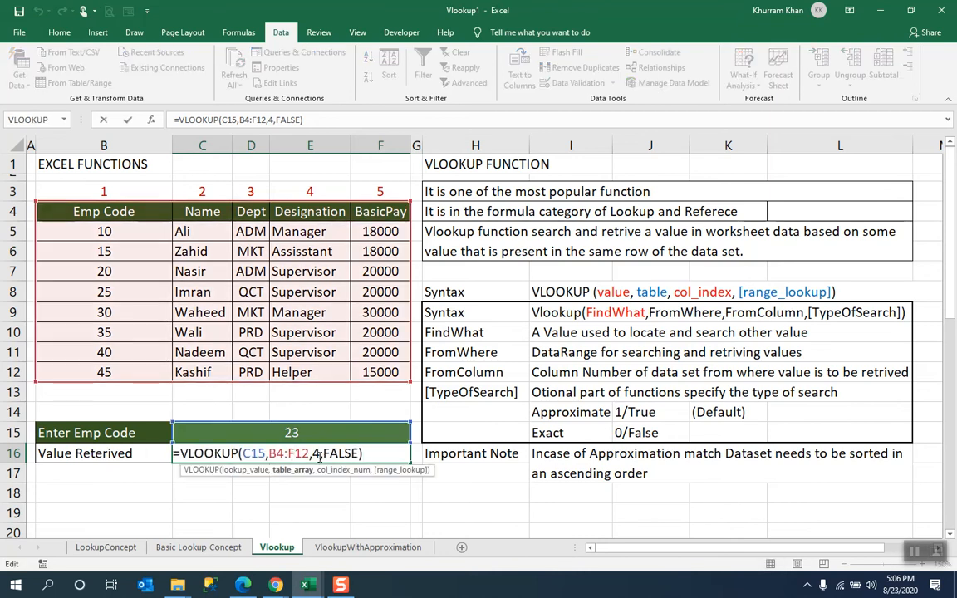
{"action": "left_click_drag", "start_coordinate": [320, 456], "coordinate": [361, 458]}
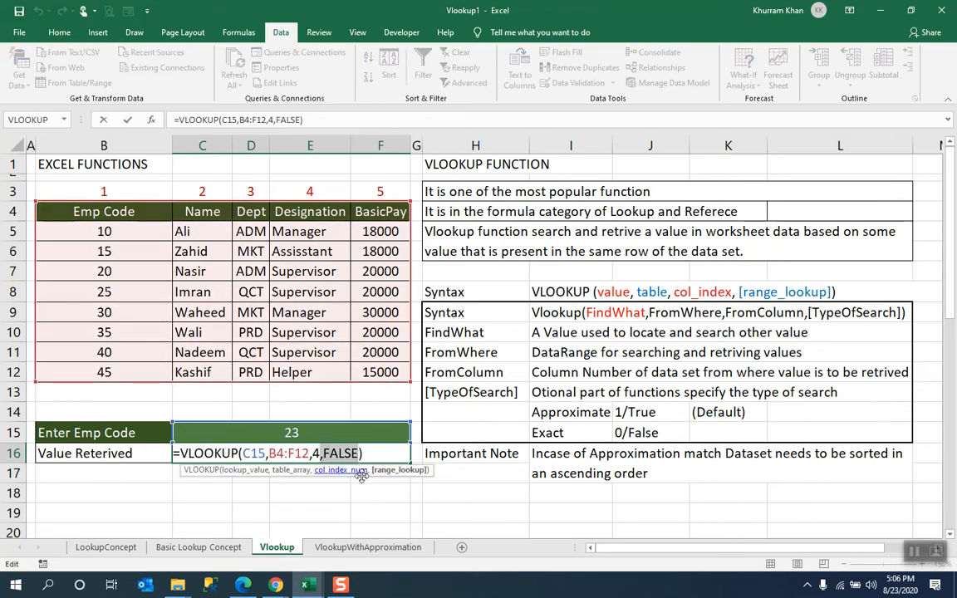
{"action": "key", "text": "BackSpace"}
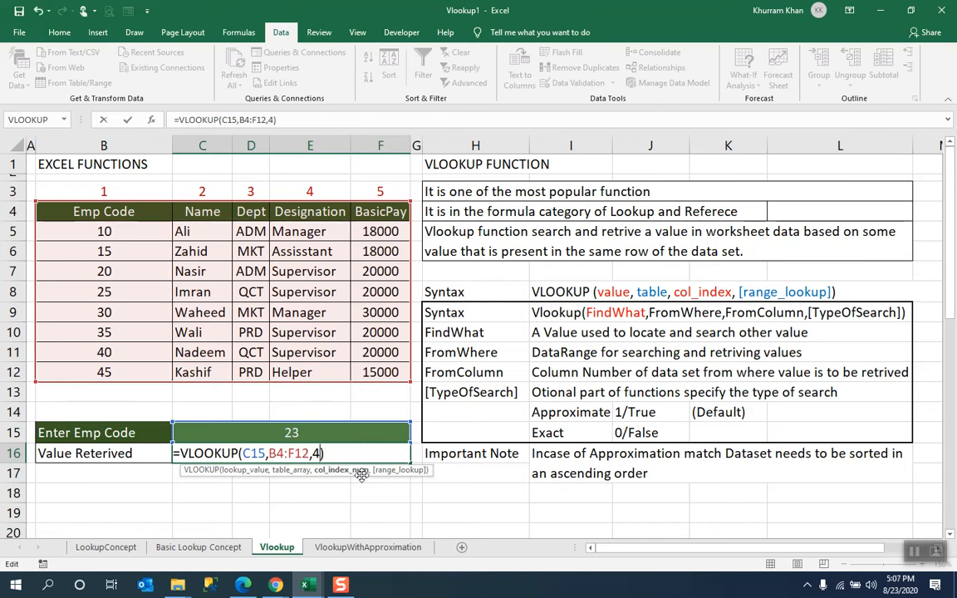
{"action": "key", "text": "Return"}
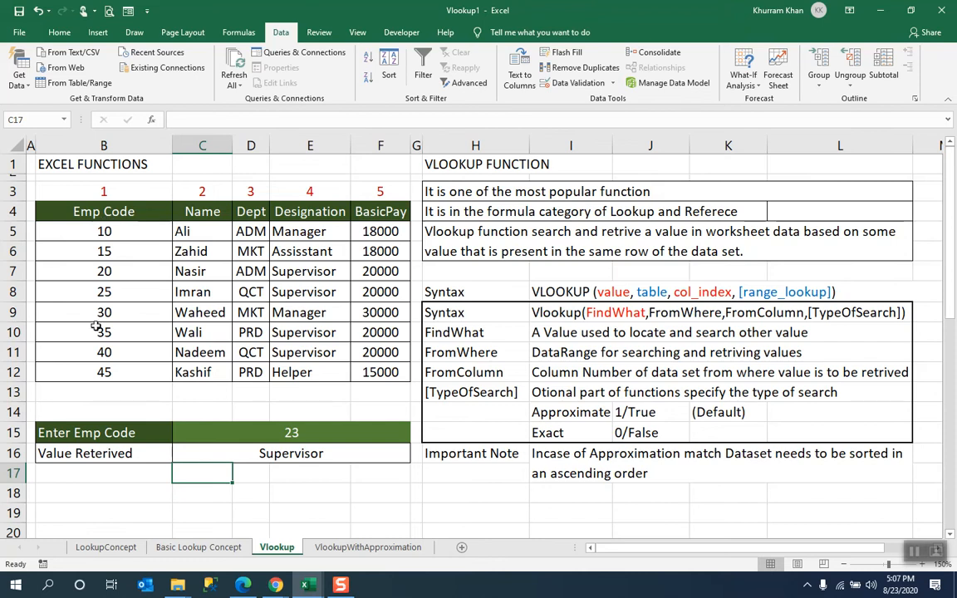
{"action": "left_click", "coordinate": [284, 453]}
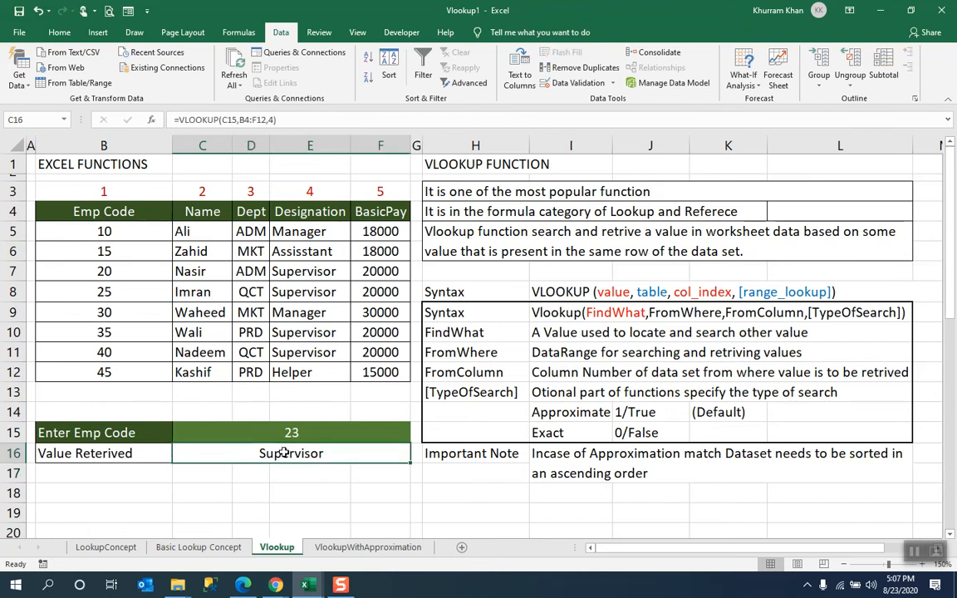
{"action": "double_click", "coordinate": [286, 453]}
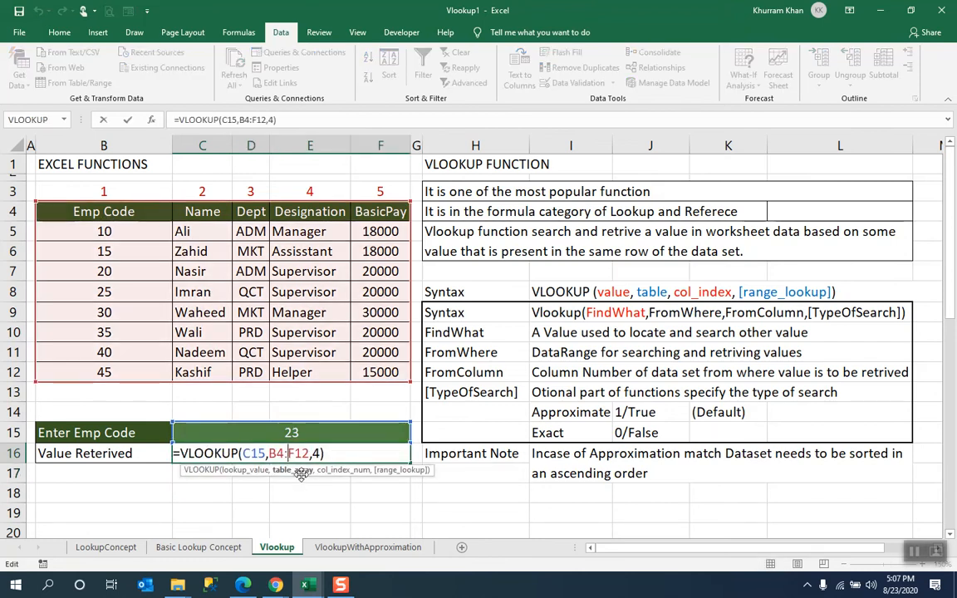
{"action": "key", "text": "Return"}
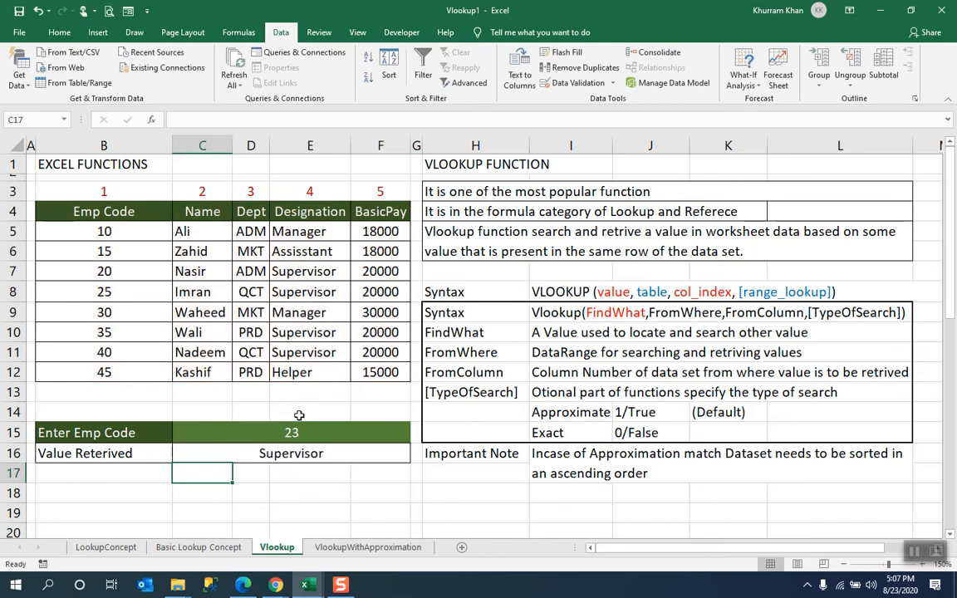
Step: Test the approximate lookup with an unlisted code by setting the employee code in C15 to 43
{"action": "left_click", "coordinate": [245, 434]}
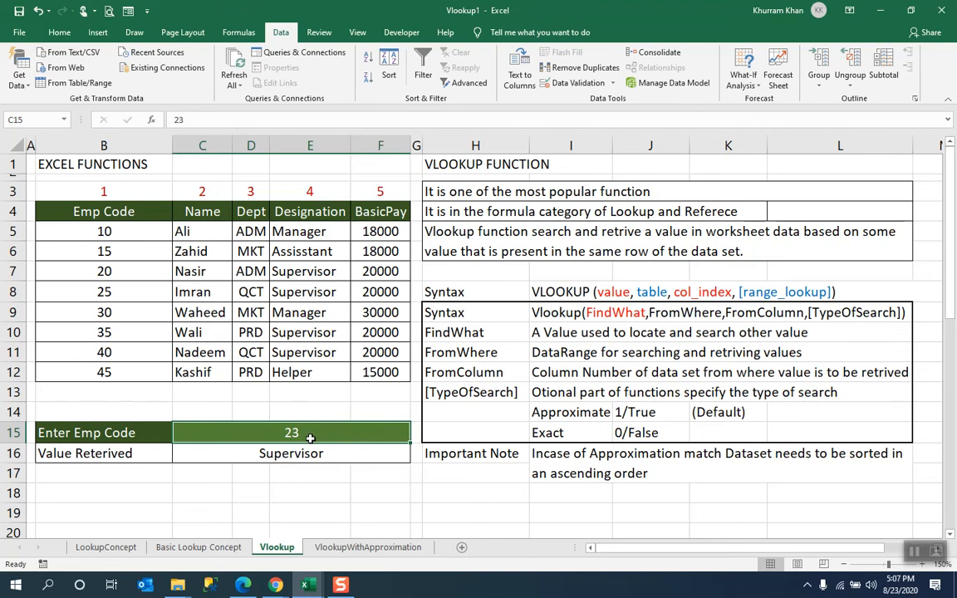
{"action": "type", "text": "43"}
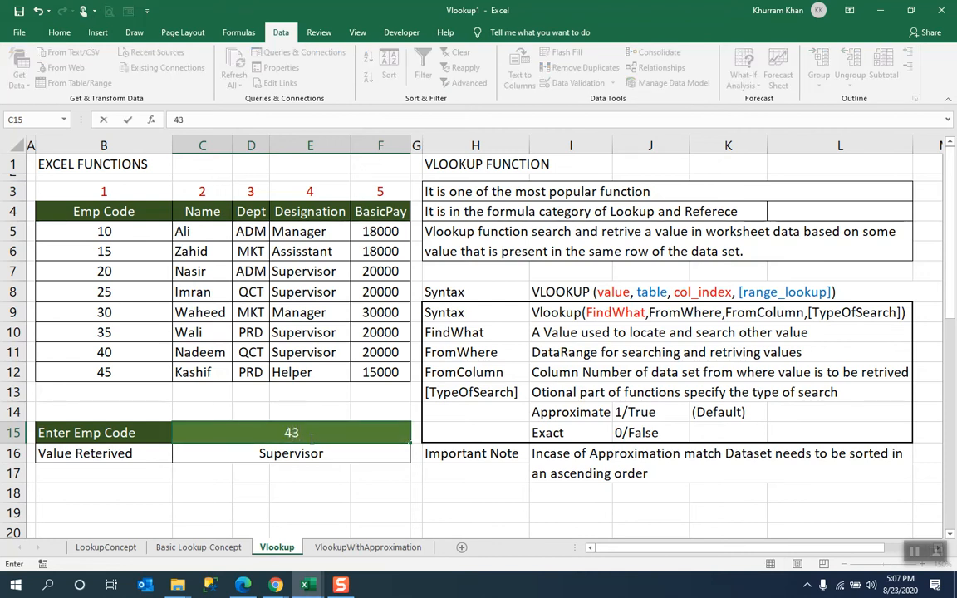
{"action": "key", "text": "Return"}
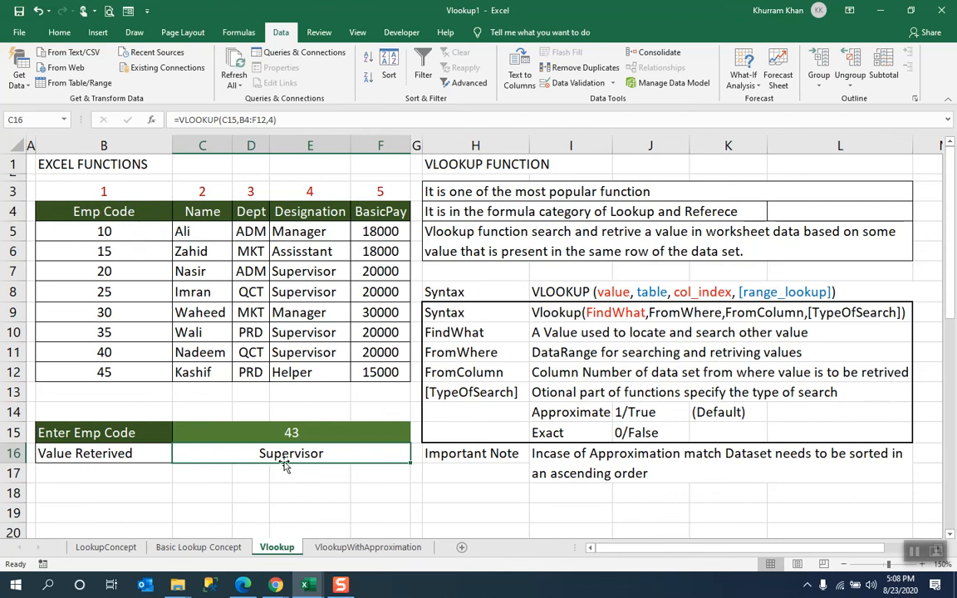
Step: Test a code below the table's smallest entry by setting the employee code in C15 to 9
{"action": "left_click", "coordinate": [297, 433]}
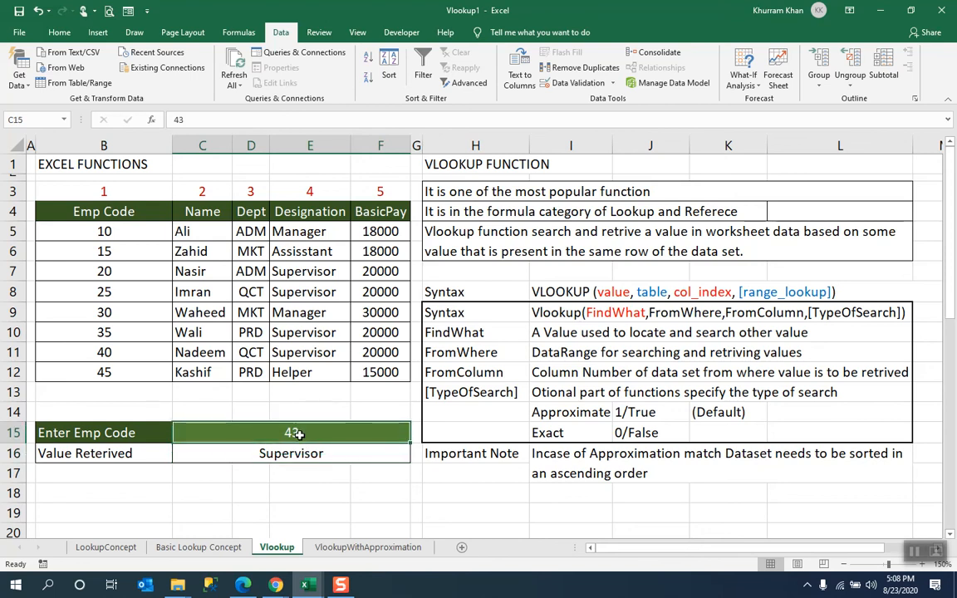
{"action": "type", "text": "9"}
{"action": "key", "text": "Return"}
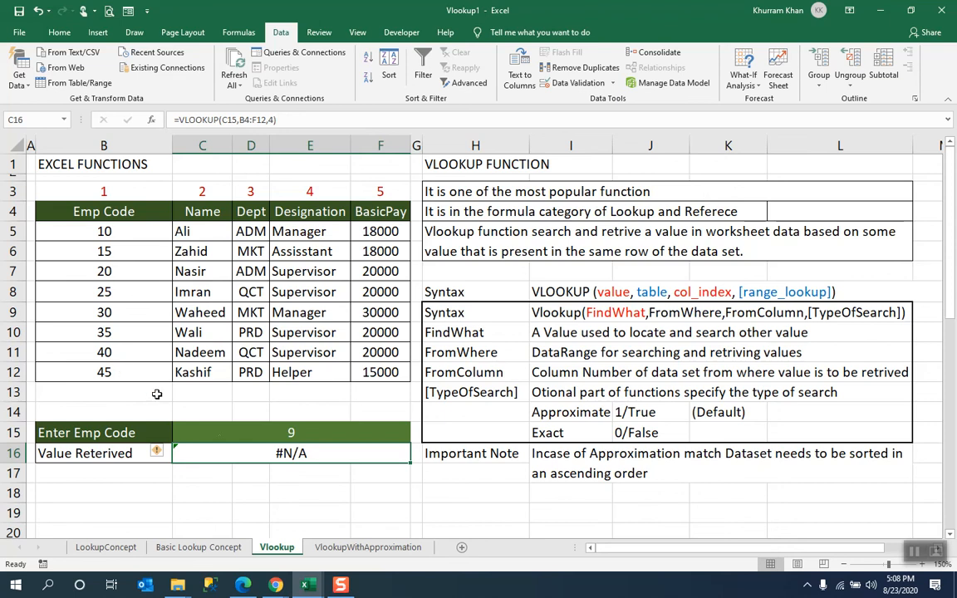
Step: Set the employee code in C15 to 10 to look up the first listed employee's designation
{"action": "left_click", "coordinate": [257, 428]}
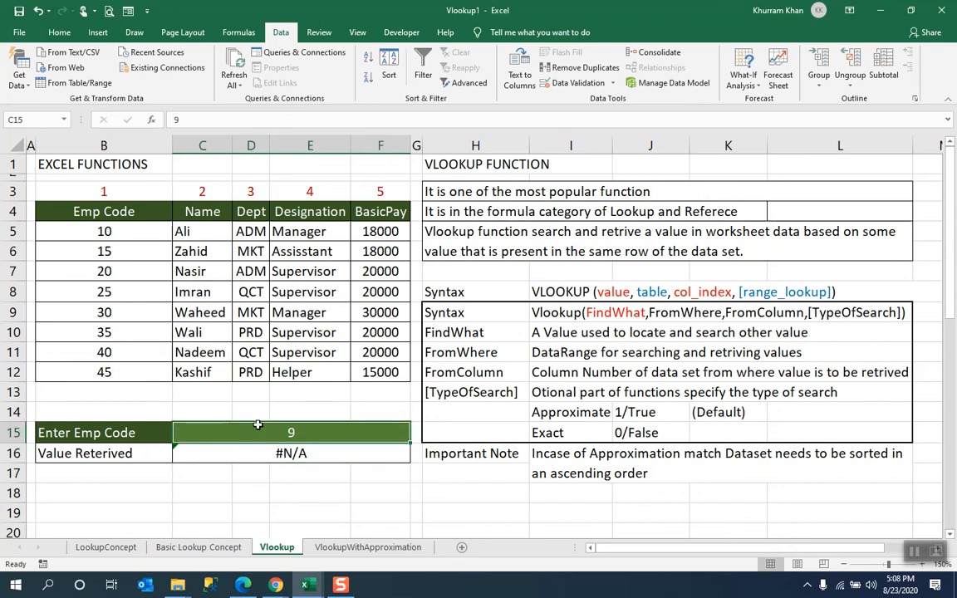
{"action": "type", "text": "10"}
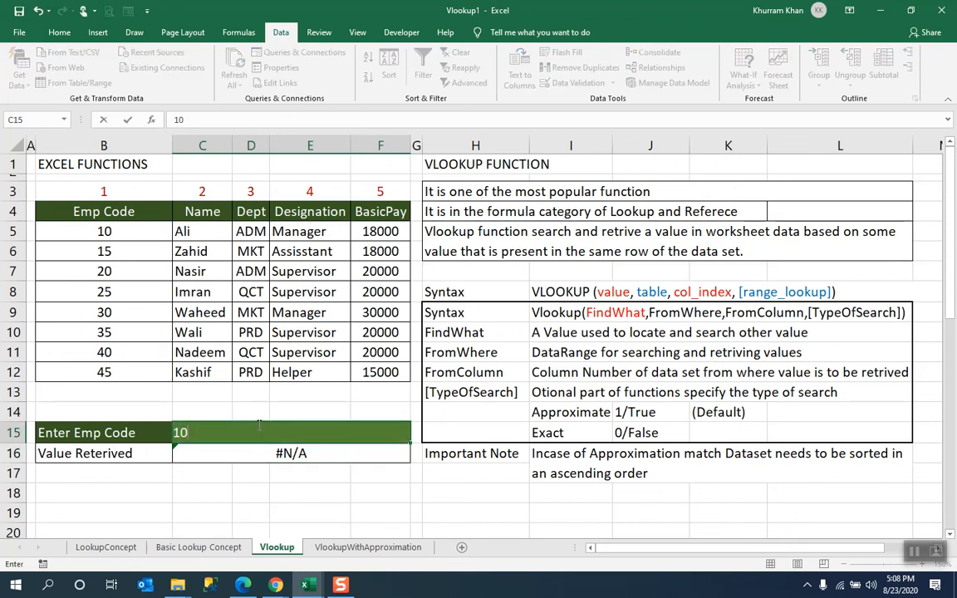
{"action": "key", "text": "Return"}
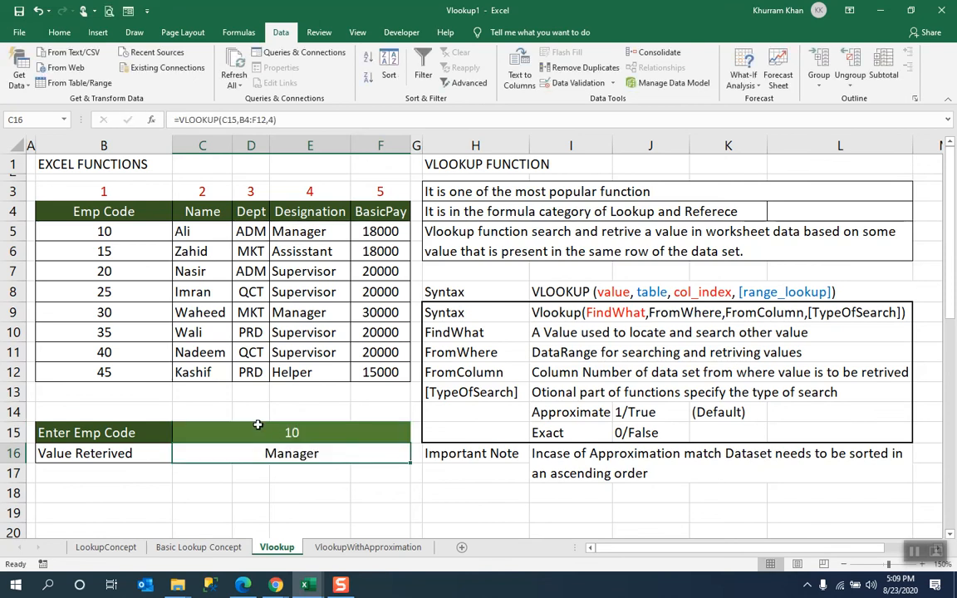